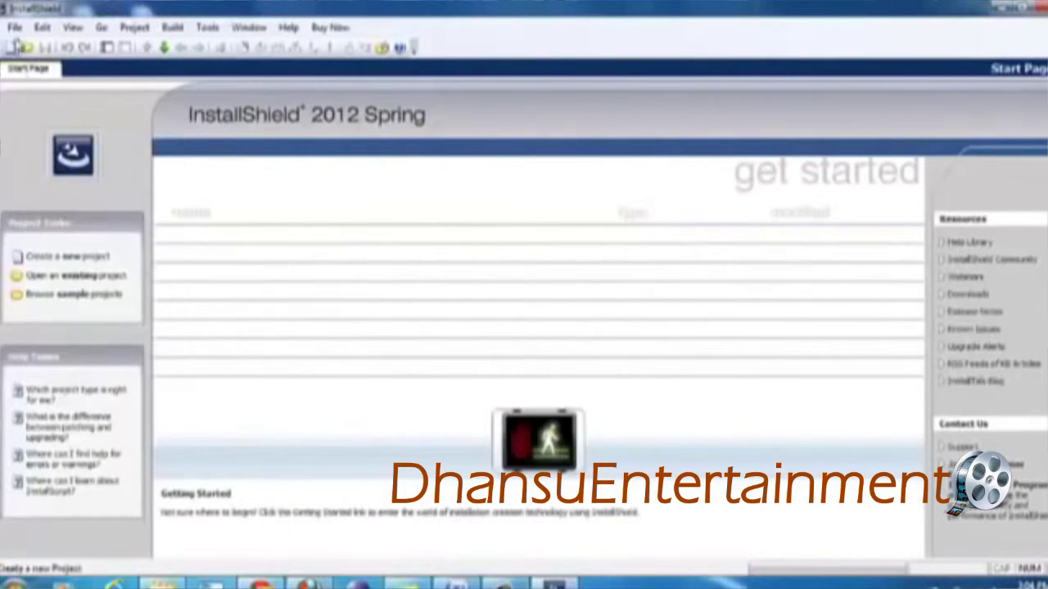
- Create a new Basic MSI Project named Eclipse in C:\InstallShield 2012 Spring Projects
{"action": "left_click", "coordinate": [15, 27]}
{"action": "left_click", "coordinate": [33, 49]}
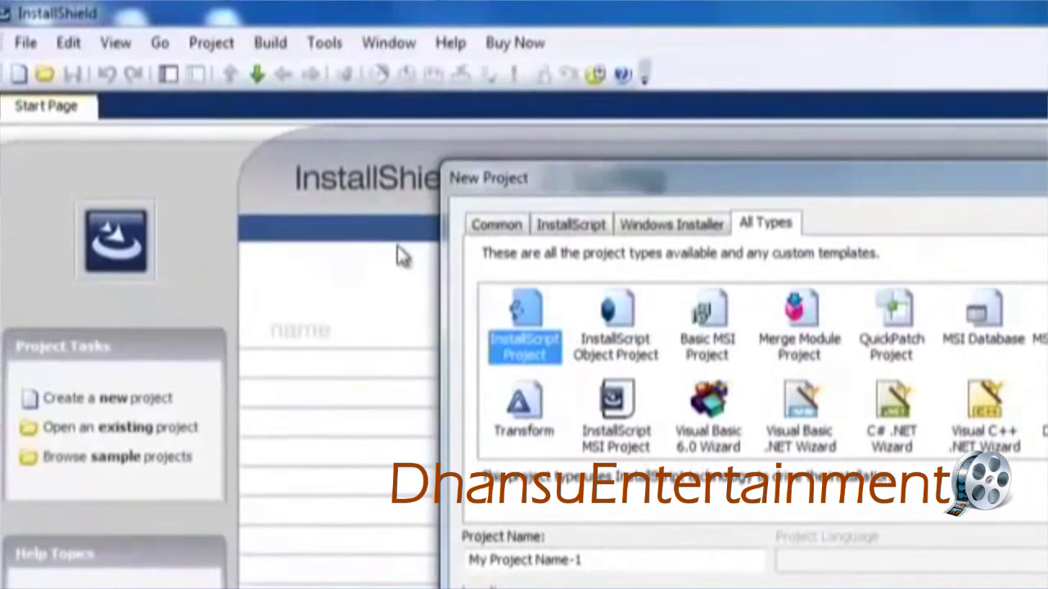
{"action": "left_click", "coordinate": [495, 225]}
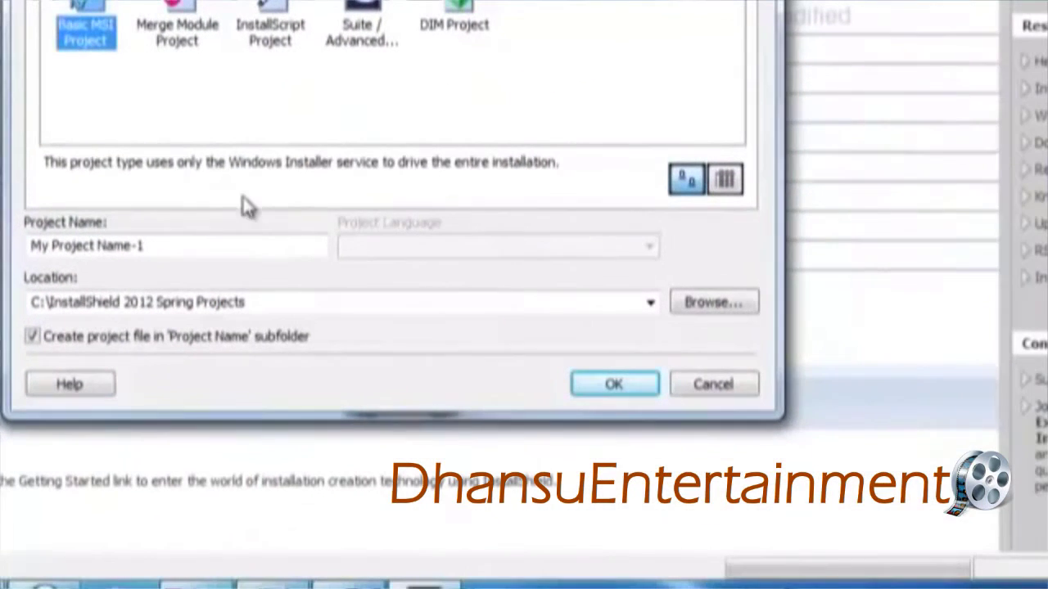
{"action": "left_click", "coordinate": [197, 256]}
{"action": "key", "text": "ctrl+a"}
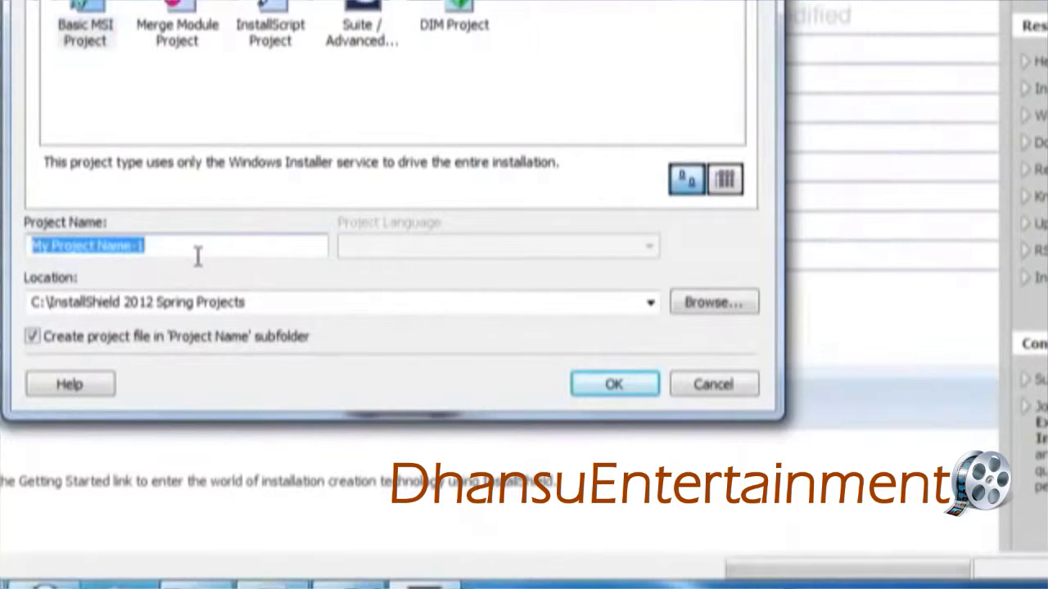
{"action": "type", "text": "Edlipse"}
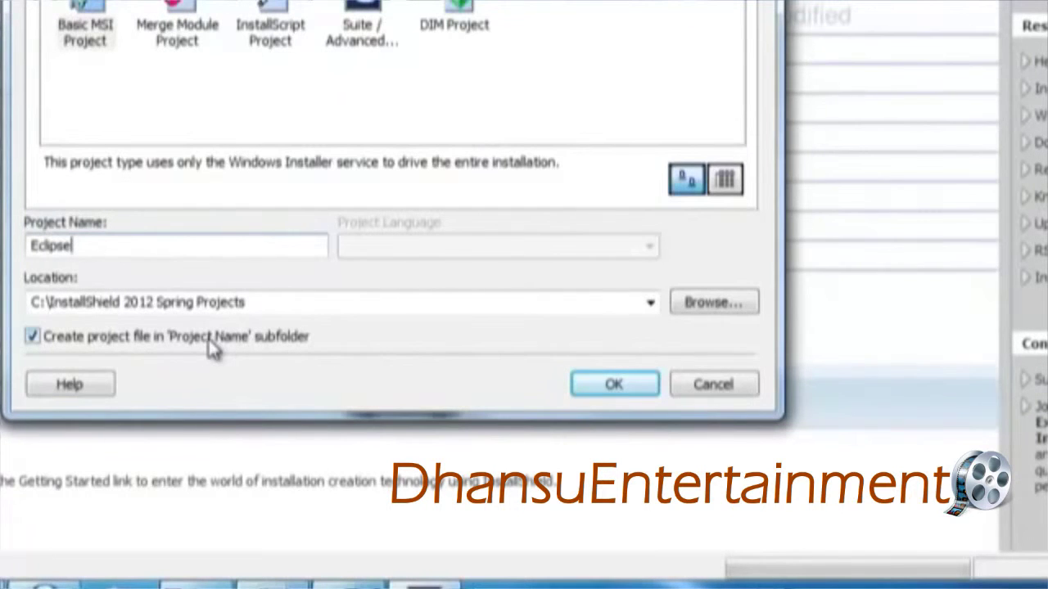
{"action": "left_click", "coordinate": [613, 387]}
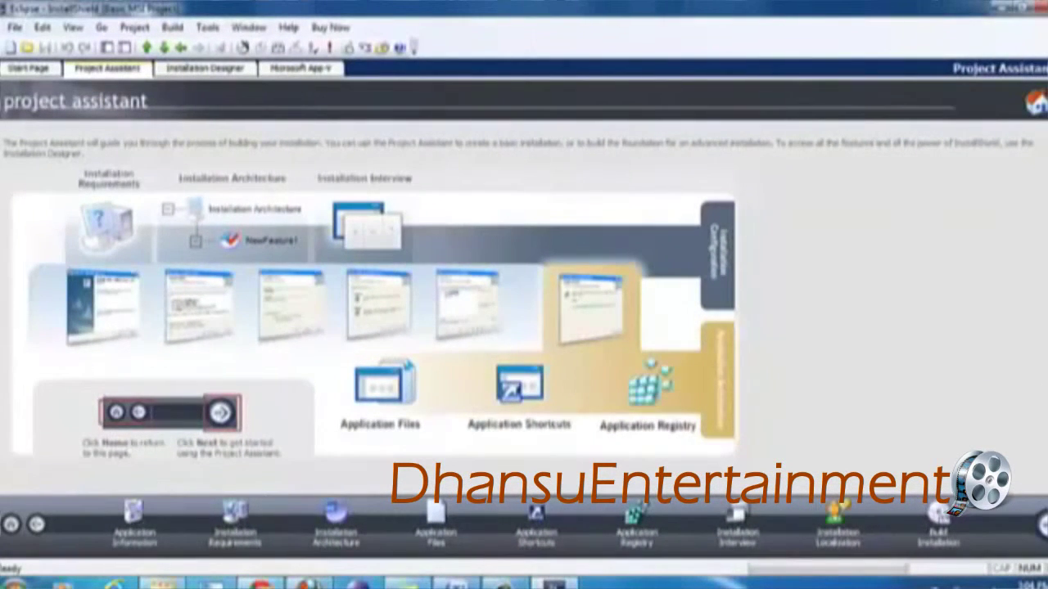
- Switch to Windows Explorer and inspect the Eclipse project folder inside C:\InstallShield 2012 Spring Projects
{"action": "left_click", "coordinate": [176, 582]}
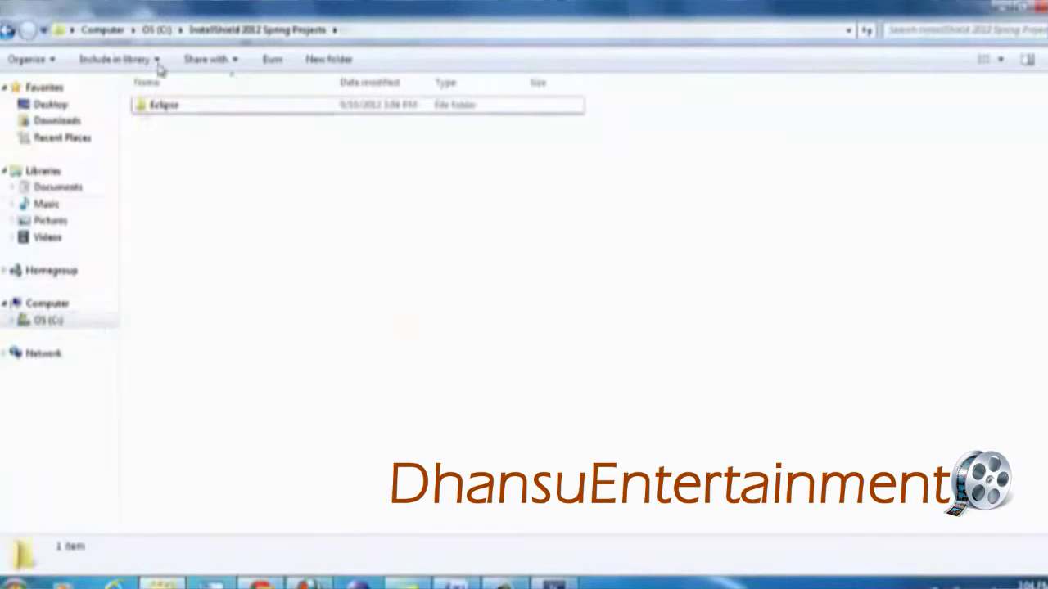
{"action": "left_click", "coordinate": [158, 30]}
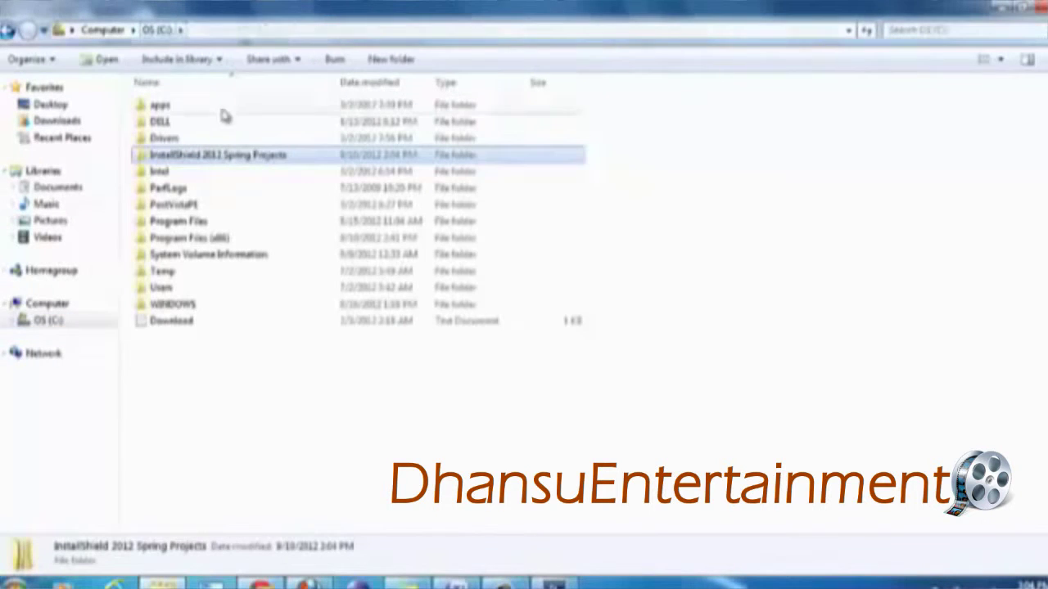
{"action": "double_click", "coordinate": [213, 161]}
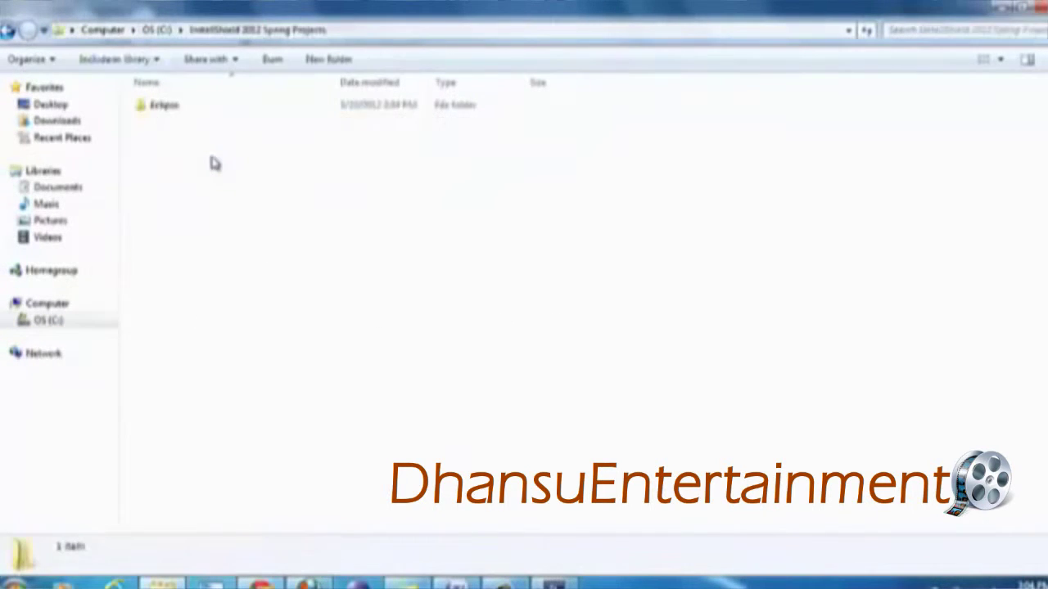
{"action": "double_click", "coordinate": [185, 115]}
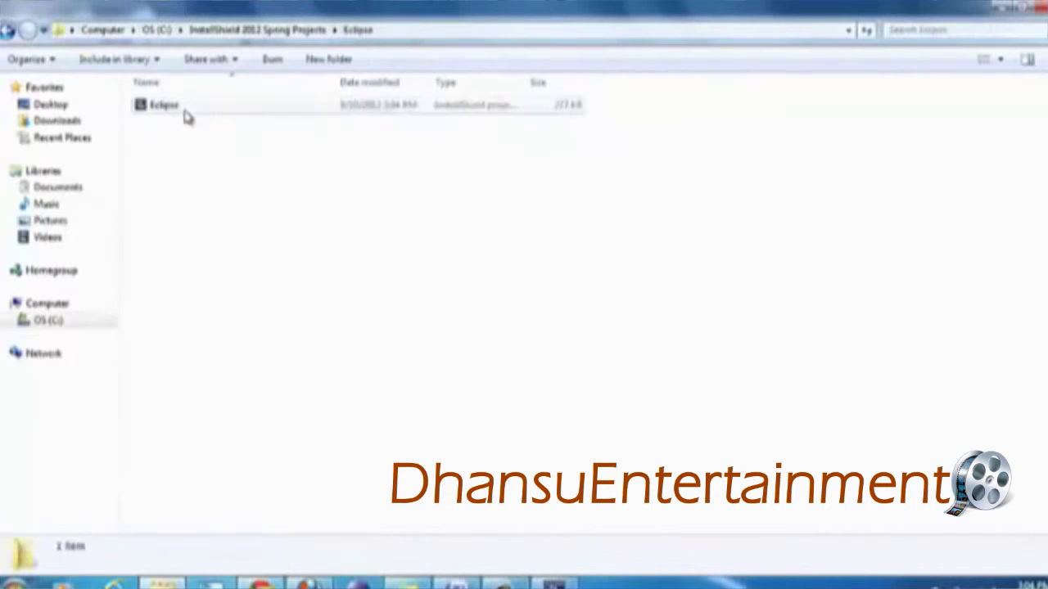
{"action": "left_click", "coordinate": [1009, 6]}
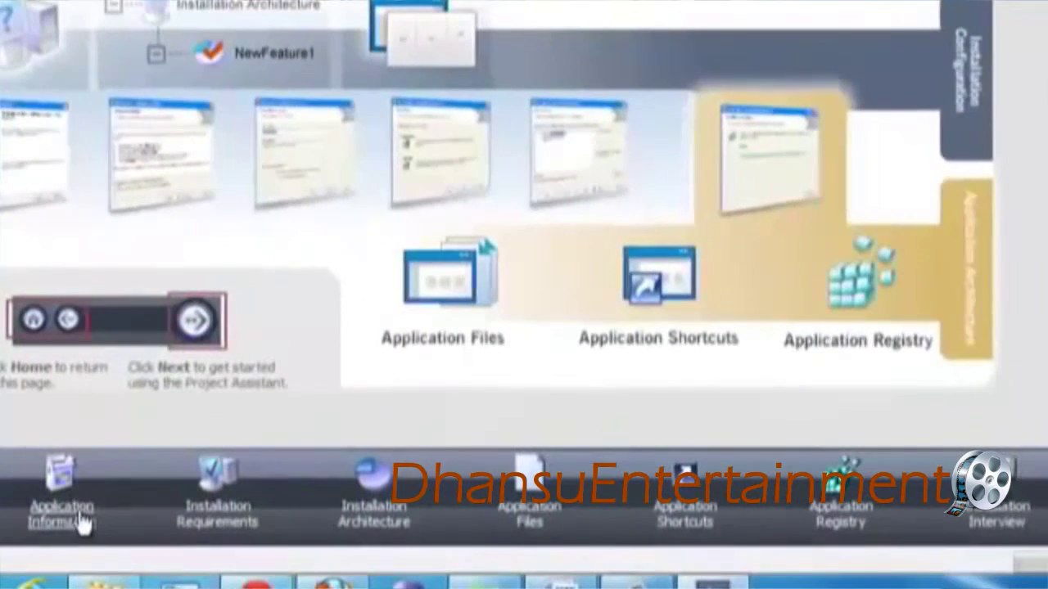
- Review the project's Application Information and browse the icon choices for Add or Remove Programs
{"action": "left_click", "coordinate": [146, 538]}
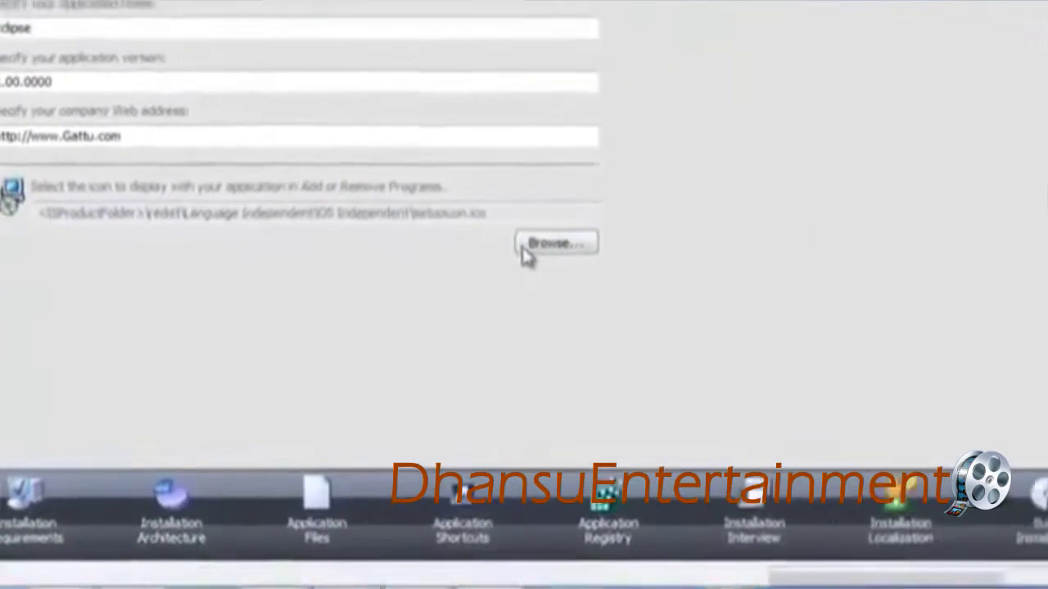
{"action": "left_click", "coordinate": [753, 213]}
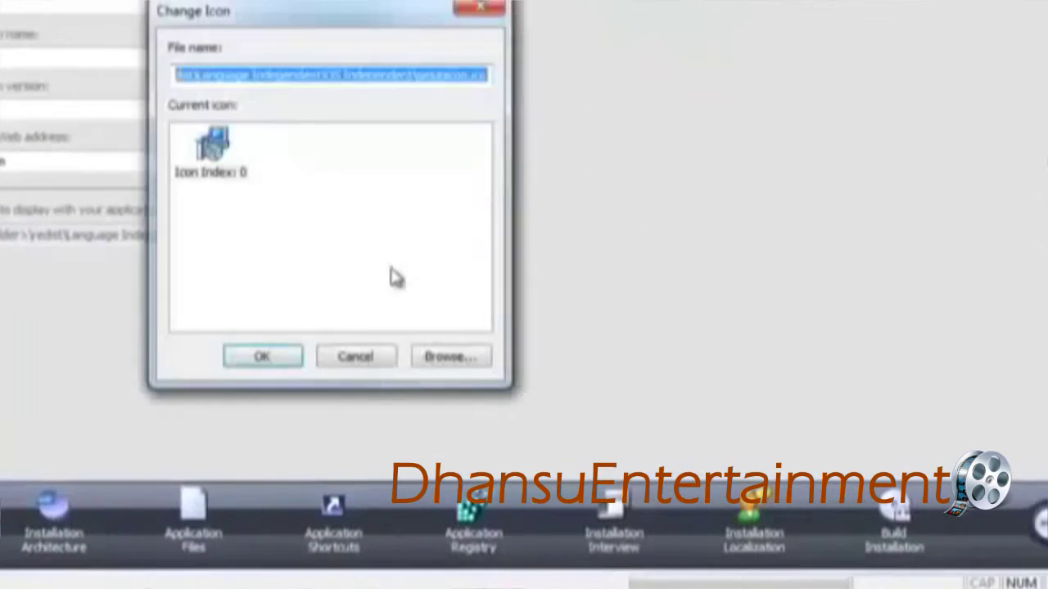
{"action": "left_click", "coordinate": [435, 360]}
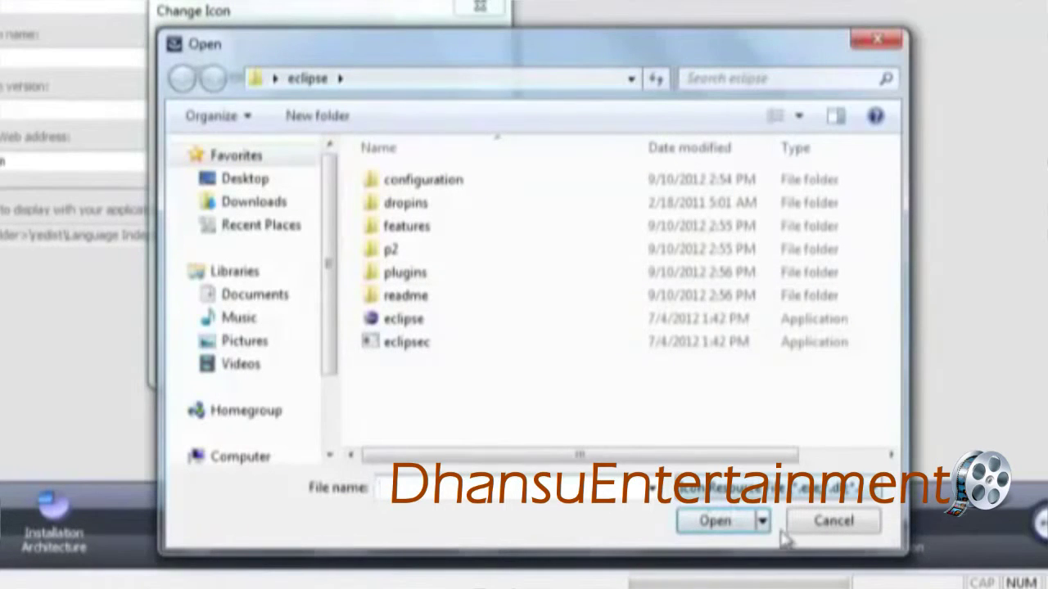
{"action": "left_click", "coordinate": [831, 524]}
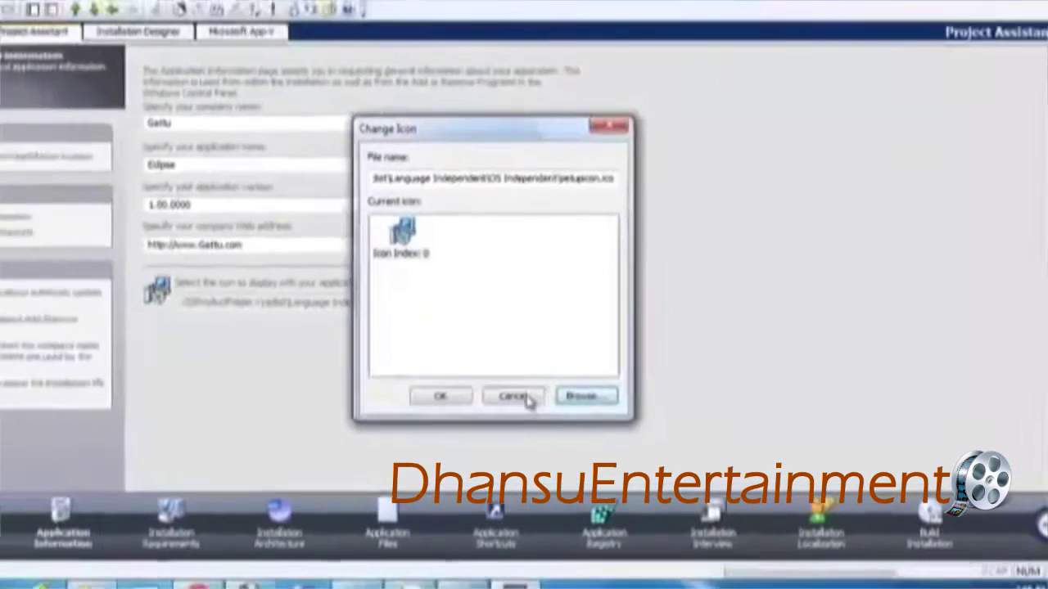
{"action": "left_click", "coordinate": [353, 359]}
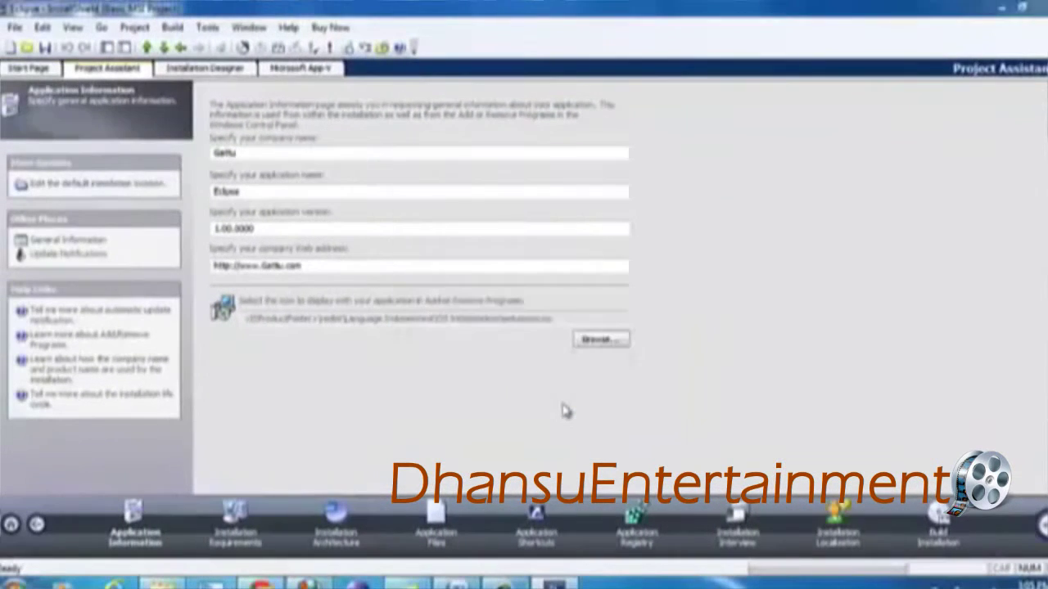
- Require specific operating systems in the Installation Requirements, leaving only Windows 8, Windows 7, Windows Vista and Windows XP selected
{"action": "left_click", "coordinate": [235, 536]}
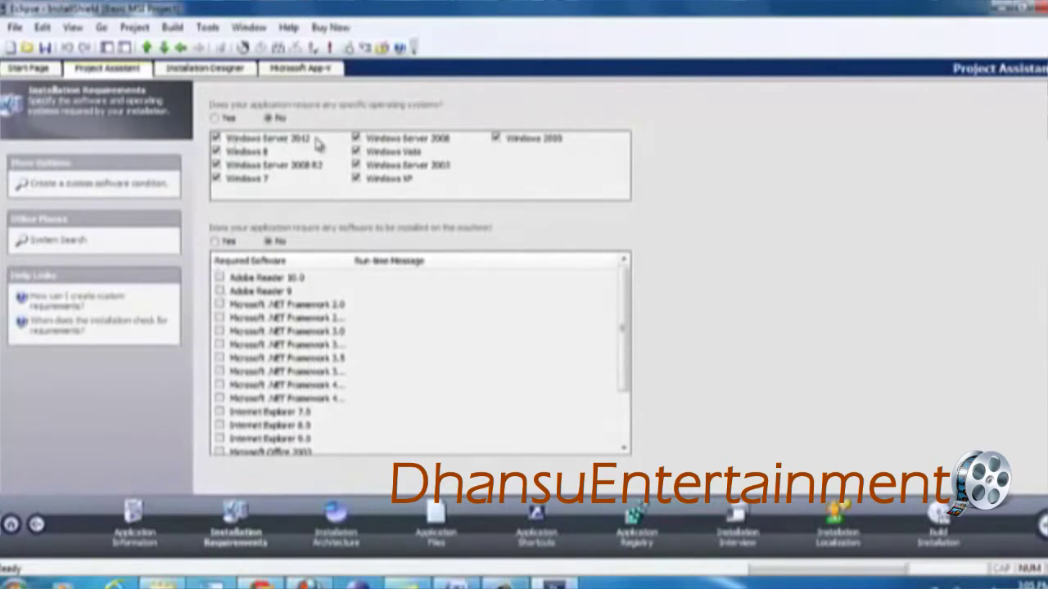
{"action": "left_click", "coordinate": [228, 119]}
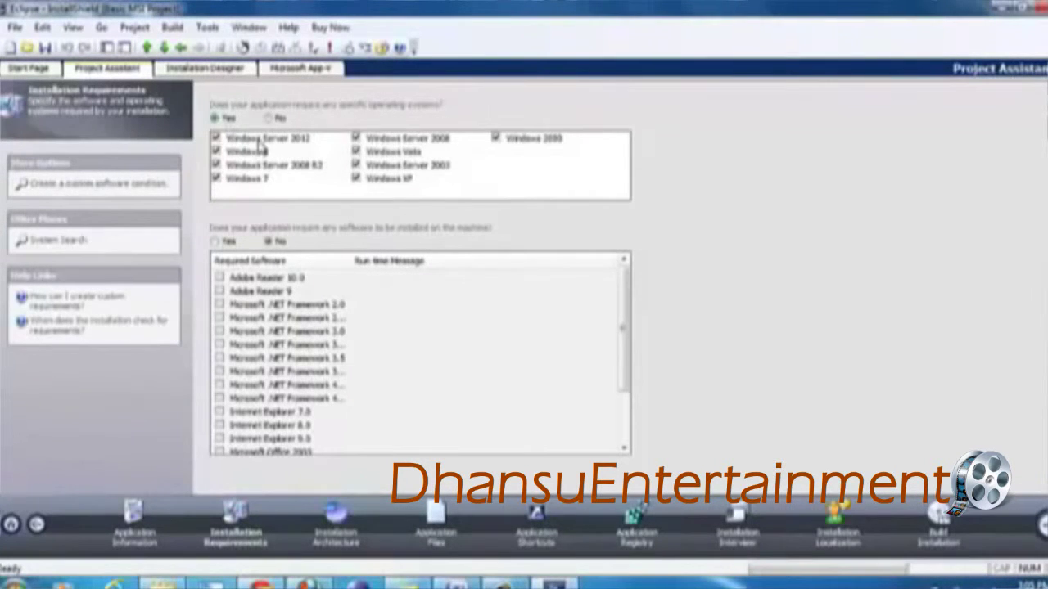
{"action": "left_click", "coordinate": [257, 143]}
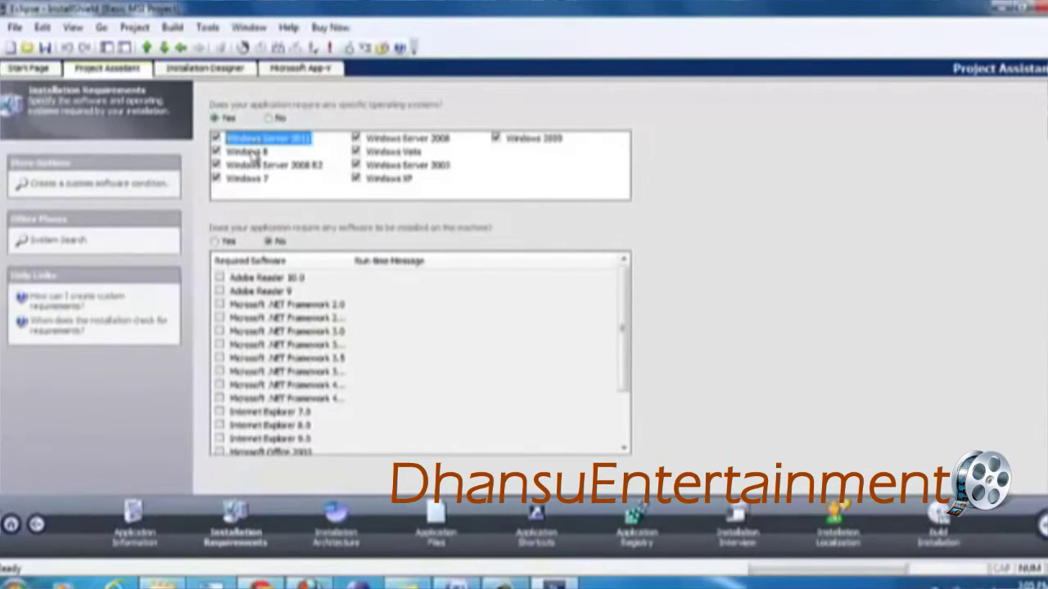
{"action": "left_click", "coordinate": [217, 138]}
{"action": "left_click", "coordinate": [216, 165]}
{"action": "left_click", "coordinate": [357, 139]}
{"action": "left_click", "coordinate": [357, 166]}
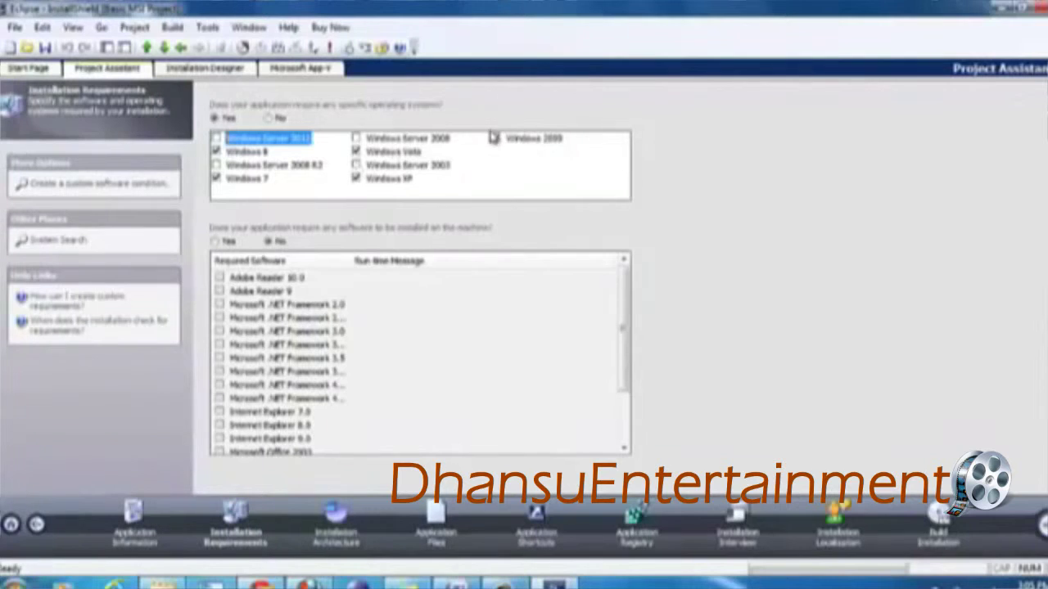
{"action": "left_click", "coordinate": [497, 139]}
- Try enabling customization of the Installation Architecture and set it back to No
{"action": "left_click", "coordinate": [335, 534]}
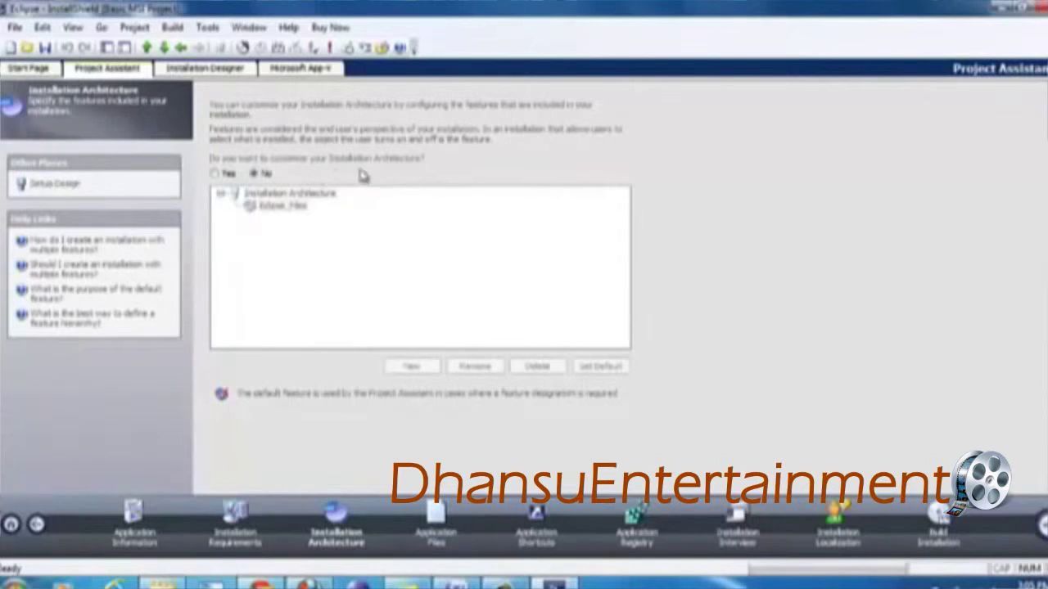
{"action": "left_click", "coordinate": [223, 175]}
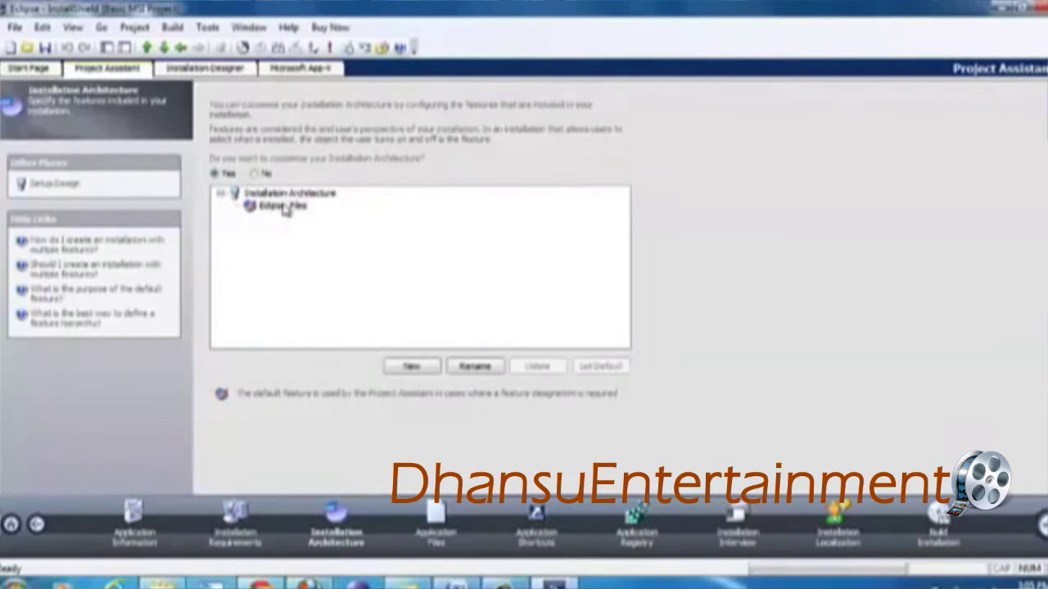
{"action": "left_click", "coordinate": [255, 174]}
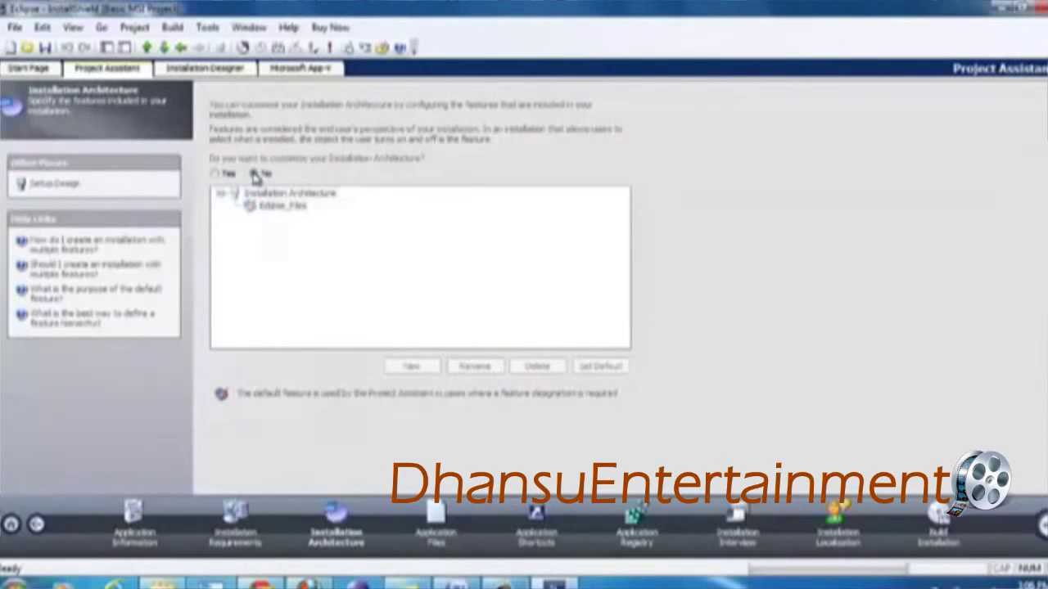
- Add a new folder named Eclipse under ProgramFilesFolder > Gattu in the Application Files destination tree
{"action": "left_click", "coordinate": [436, 542]}
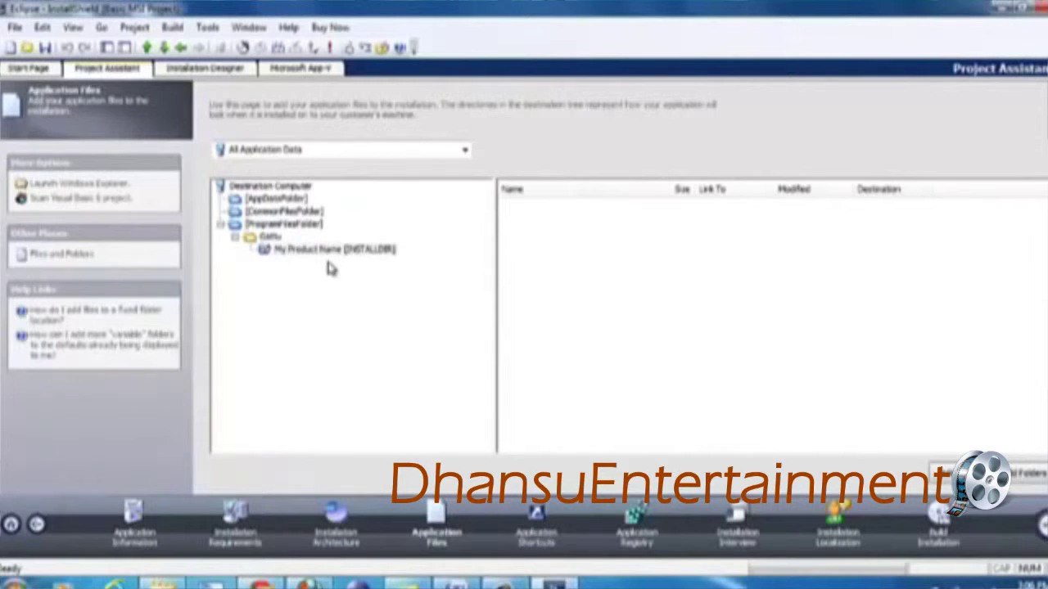
{"action": "left_click", "coordinate": [271, 239]}
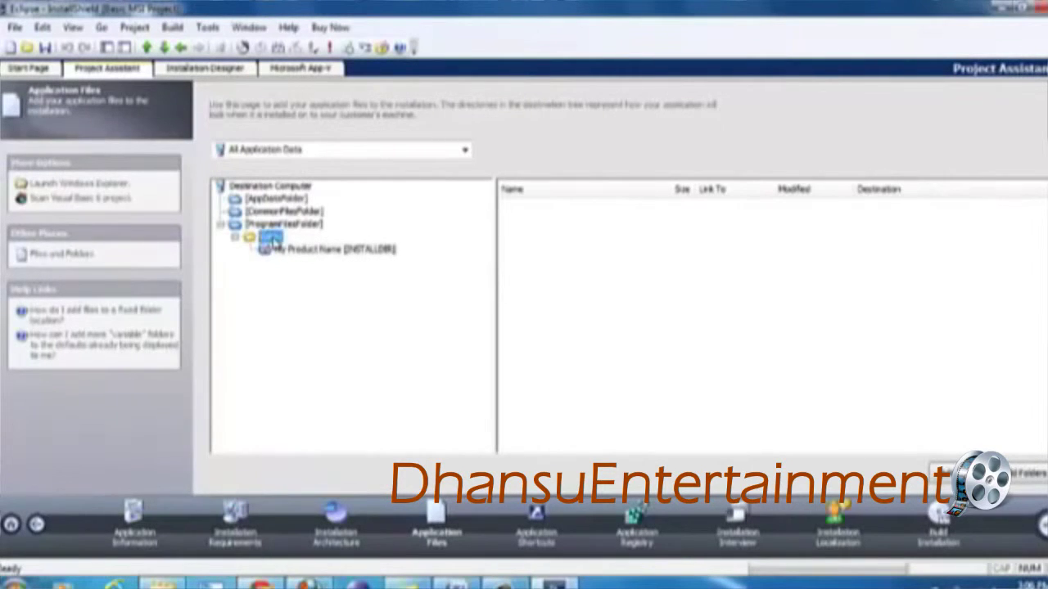
{"action": "right_click", "coordinate": [273, 241]}
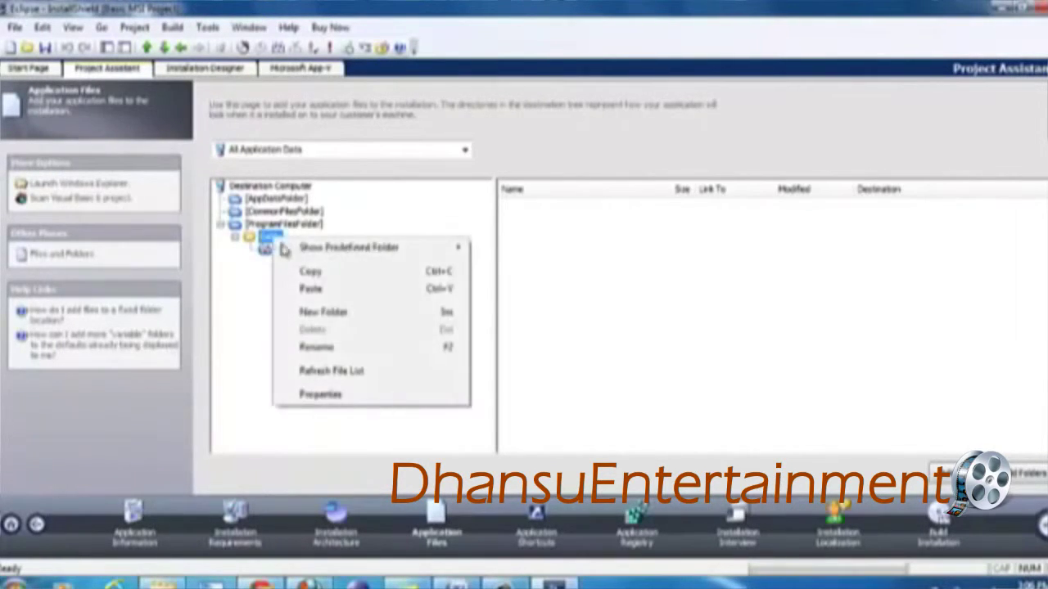
{"action": "left_click", "coordinate": [312, 314]}
{"action": "key", "text": "BackSpace"}
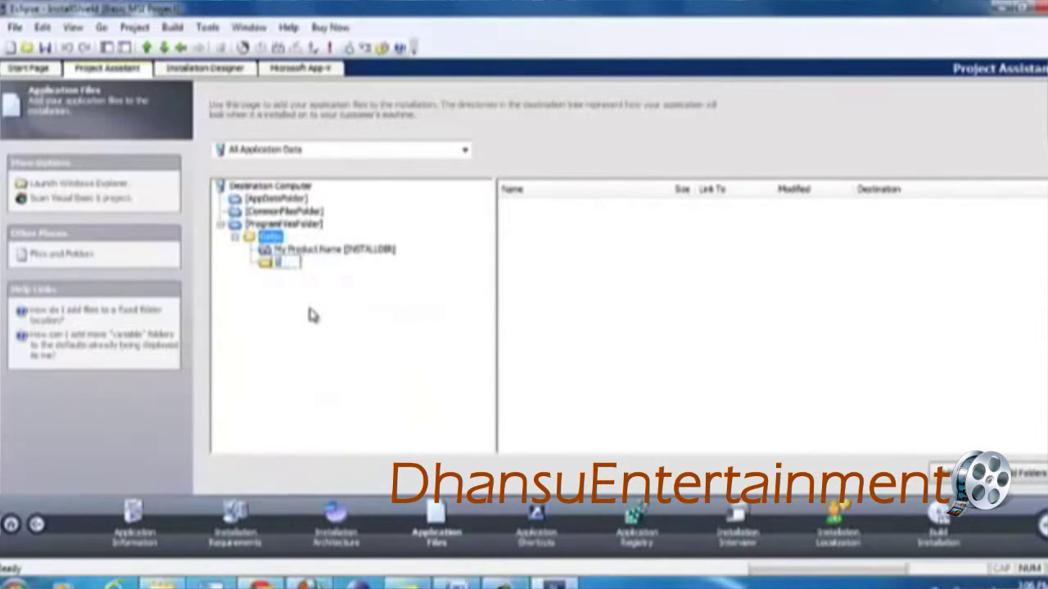
{"action": "type", "text": "Excel"}
{"action": "key", "text": "Return"}
- Add all files from the source eclipse folder to the Eclipse destination folder
{"action": "left_click", "coordinate": [289, 250]}
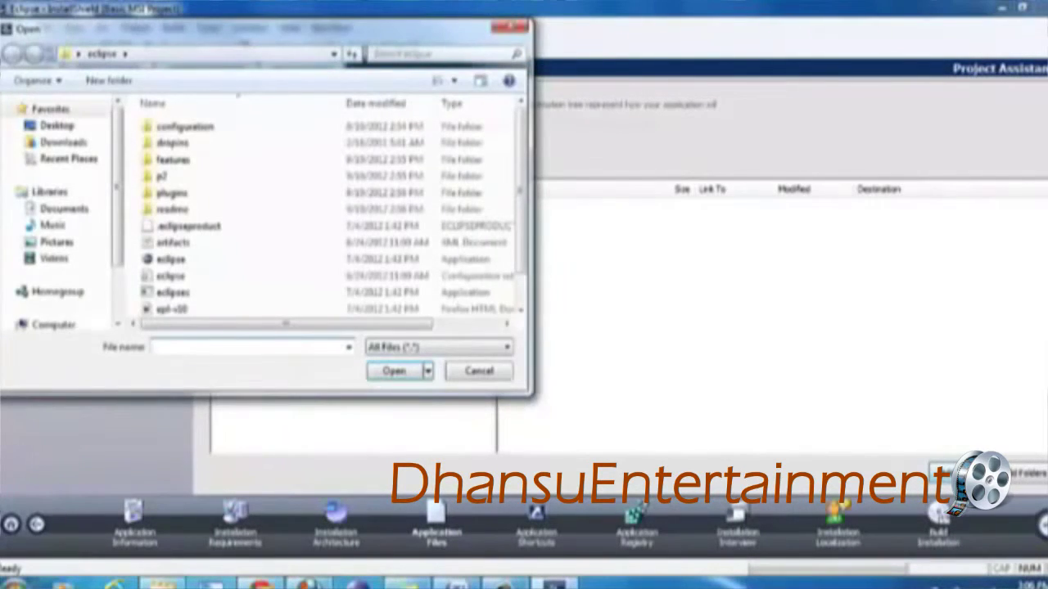
{"action": "left_click", "coordinate": [249, 258]}
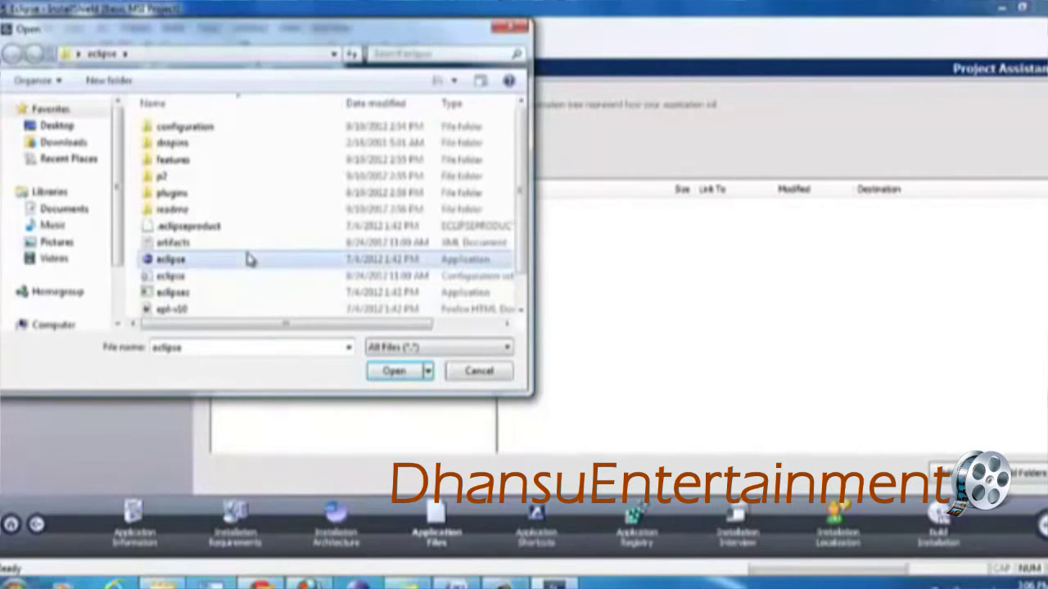
{"action": "key", "text": "ctrl+a"}
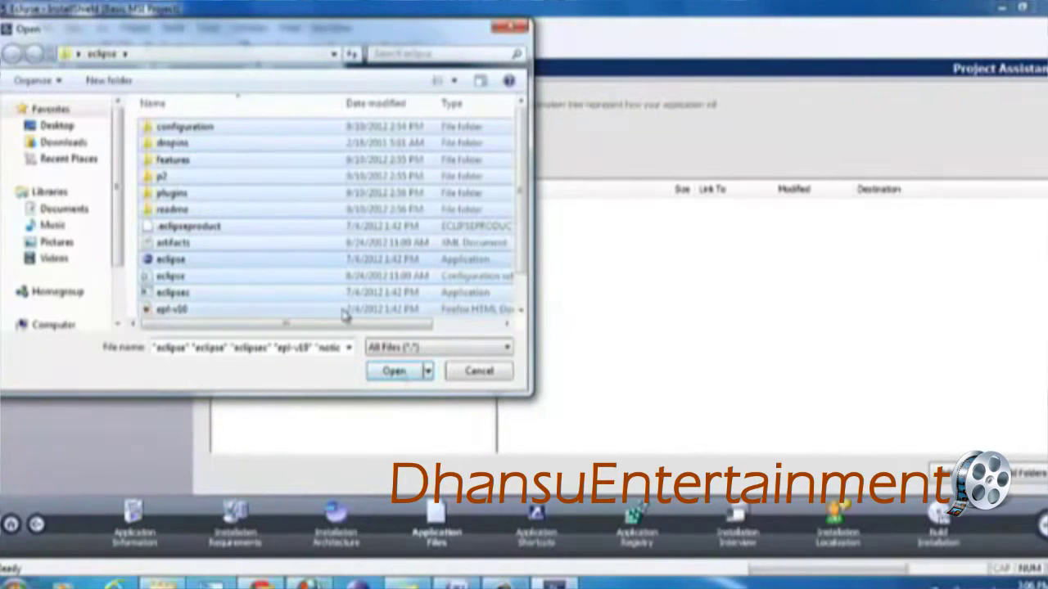
{"action": "left_click", "coordinate": [395, 372]}
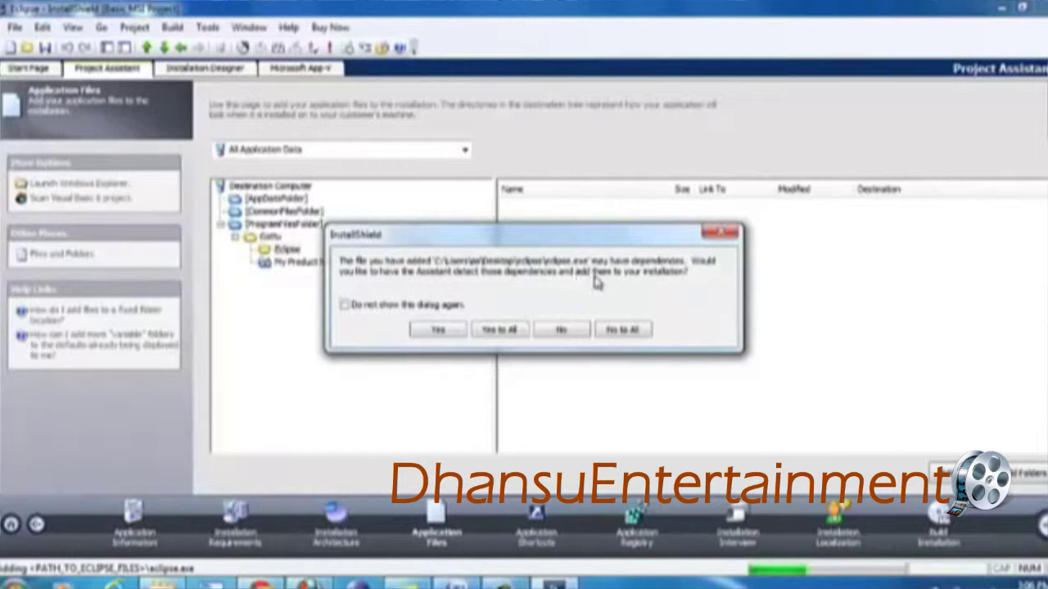
- Scan all added files for dependencies with the Static Scanning Wizard, leaving MDAC 2.7 Sp1 (English) unselected, and finish the wizard
{"action": "left_click", "coordinate": [501, 333]}
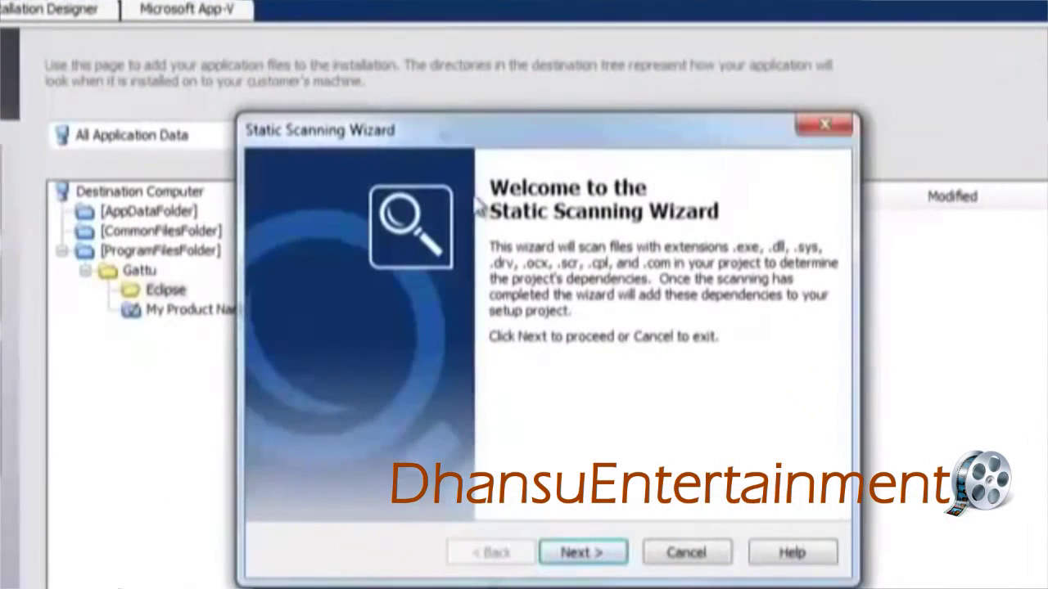
{"action": "left_click_drag", "start_coordinate": [456, 141], "coordinate": [433, 86]}
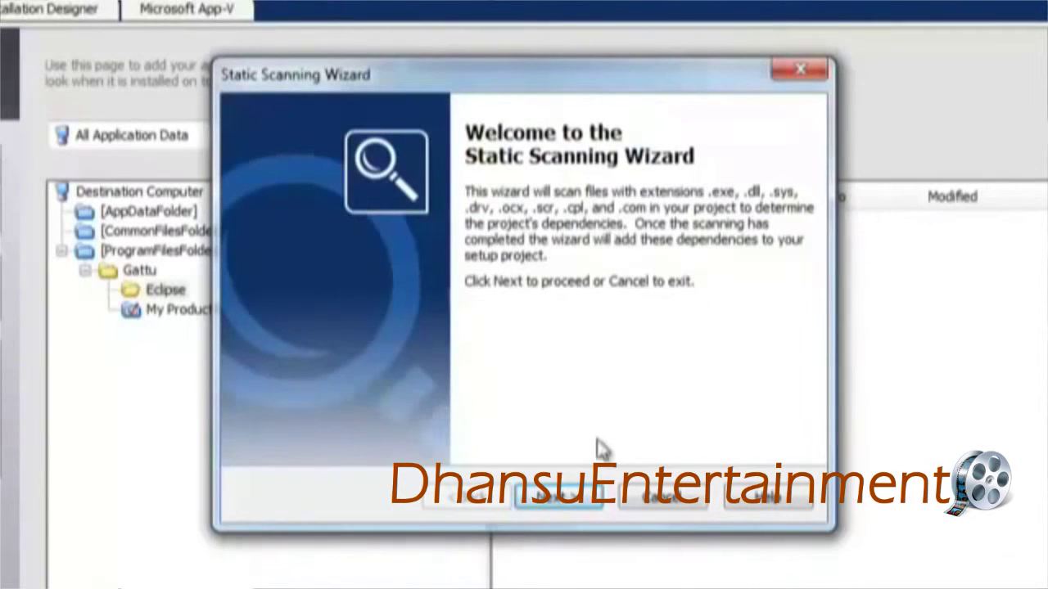
{"action": "left_click", "coordinate": [587, 505]}
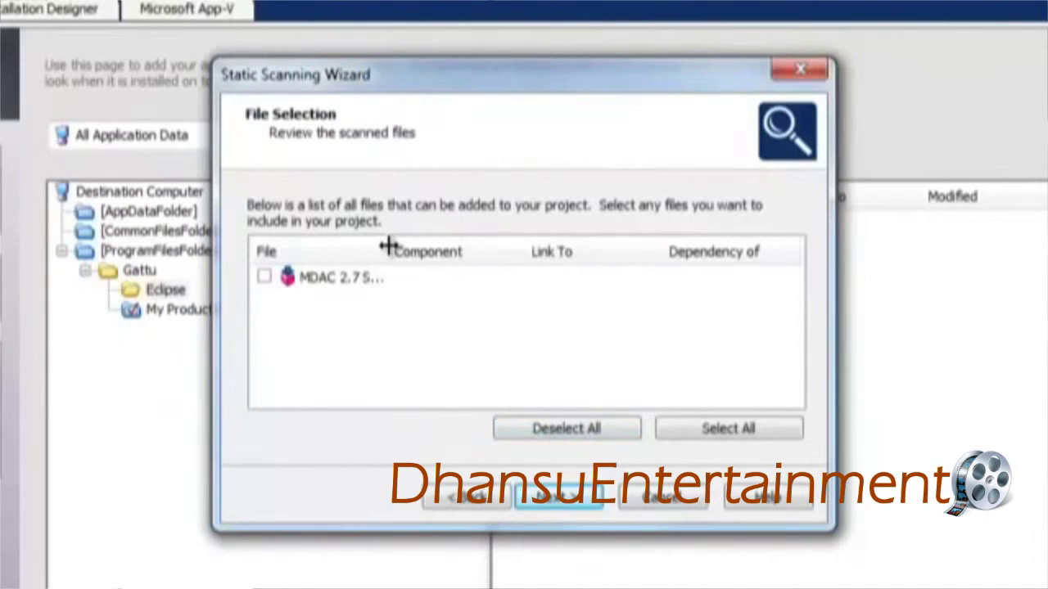
{"action": "left_click_drag", "start_coordinate": [387, 249], "coordinate": [494, 244]}
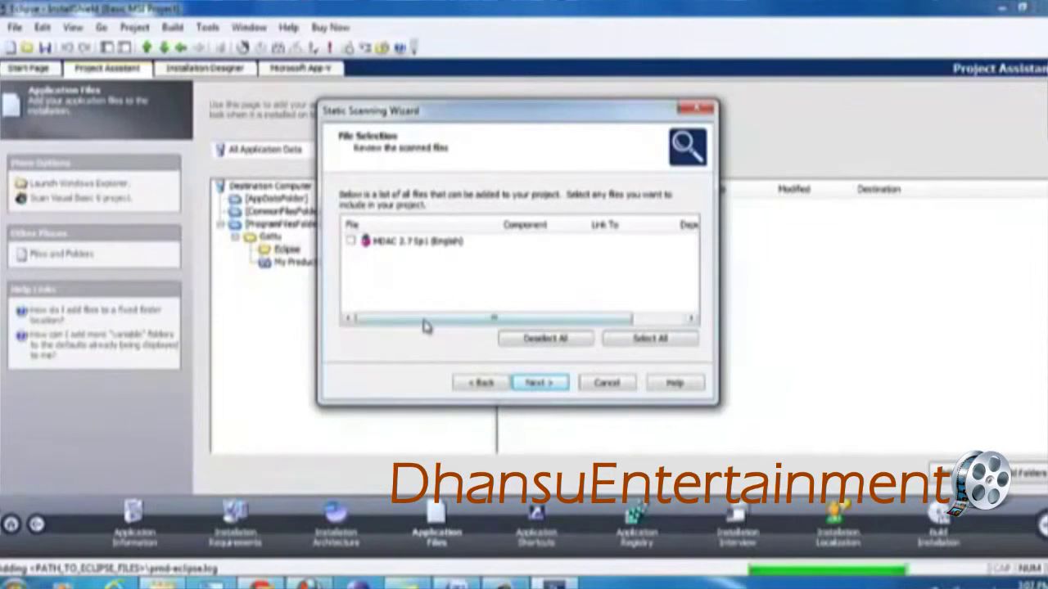
{"action": "left_click", "coordinate": [539, 384]}
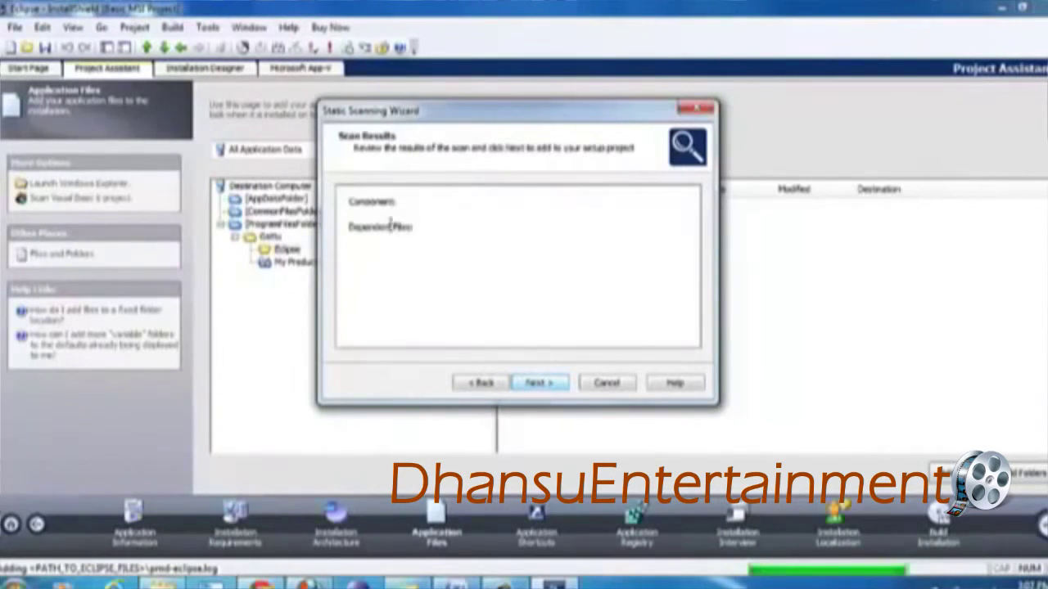
{"action": "left_click", "coordinate": [544, 386]}
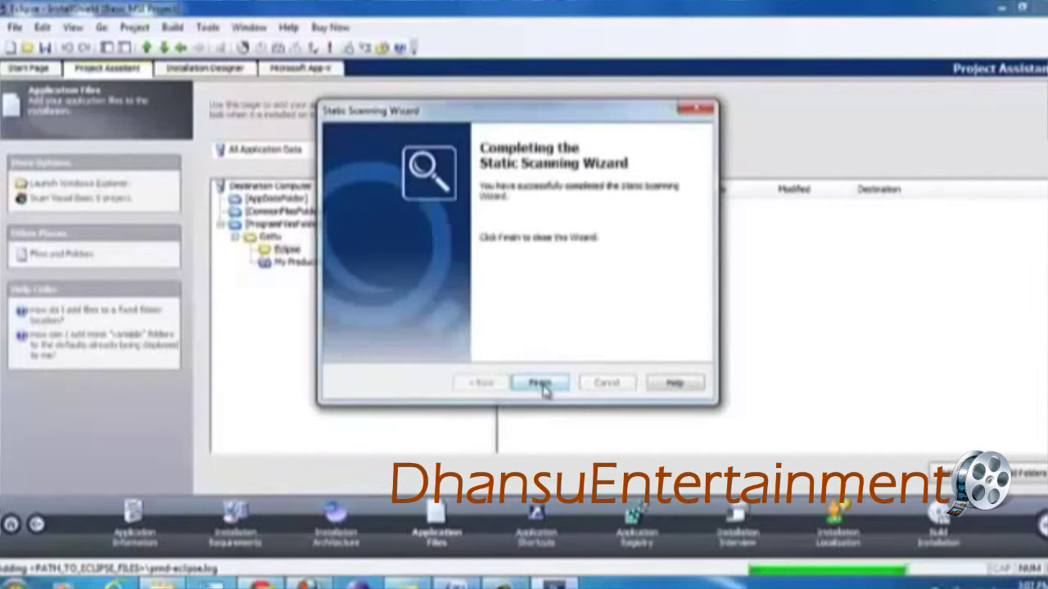
{"action": "left_click", "coordinate": [541, 384]}
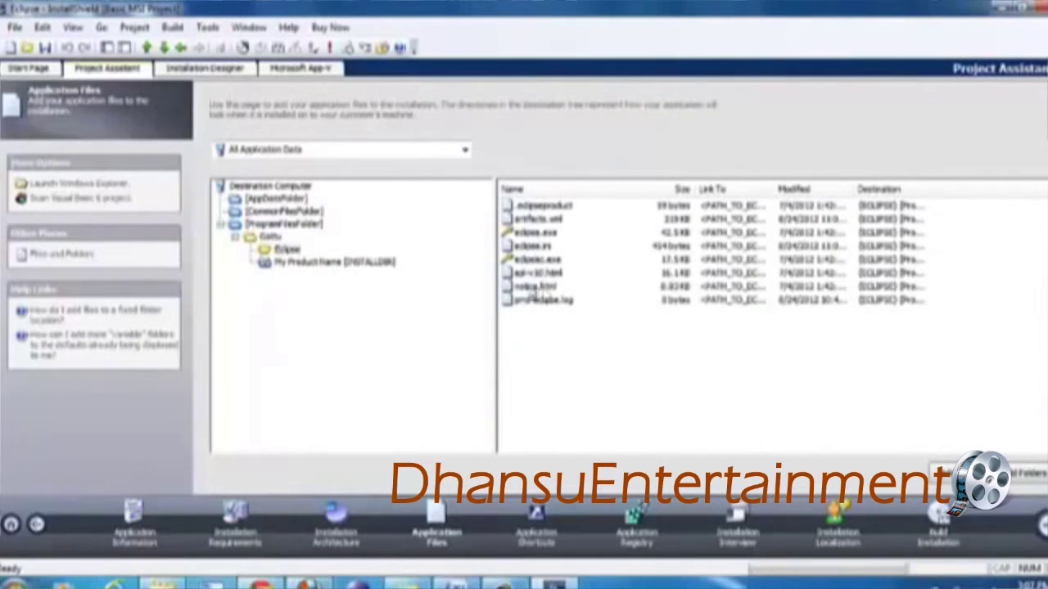
- Add the source eclipse folder's configuration subfolder to the Eclipse destination folder as a dynamic file link including subfolders and all files
{"action": "left_click", "coordinate": [287, 249]}
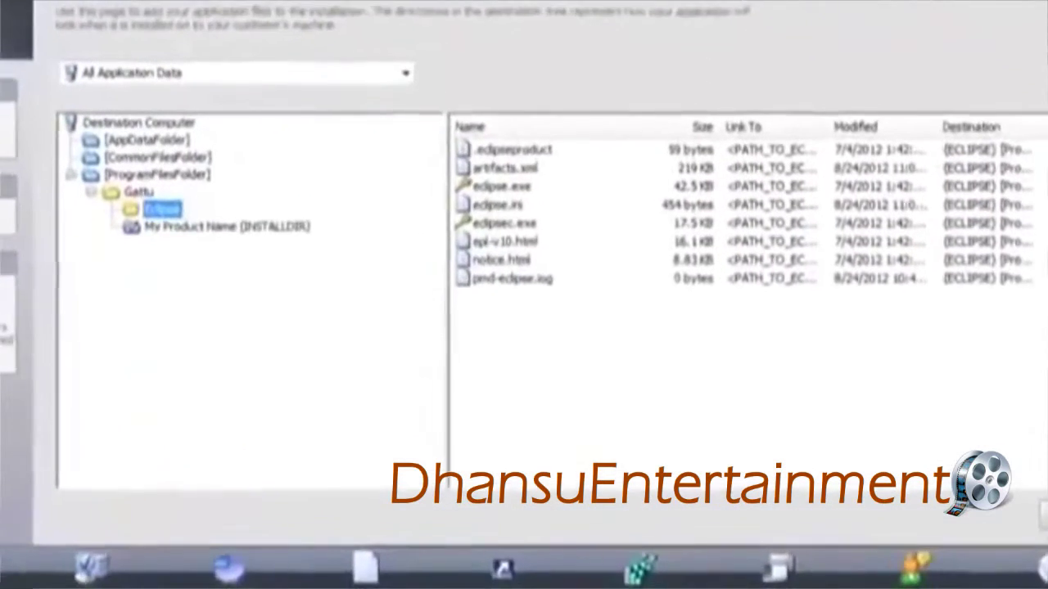
{"action": "left_click", "coordinate": [1015, 473]}
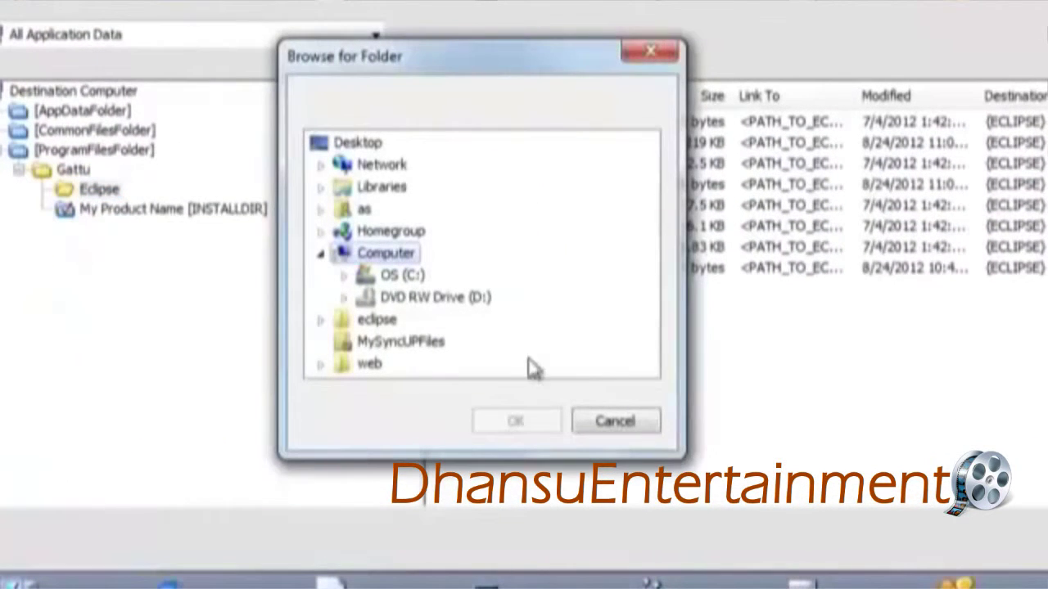
{"action": "left_click", "coordinate": [345, 278]}
{"action": "left_click", "coordinate": [343, 144]}
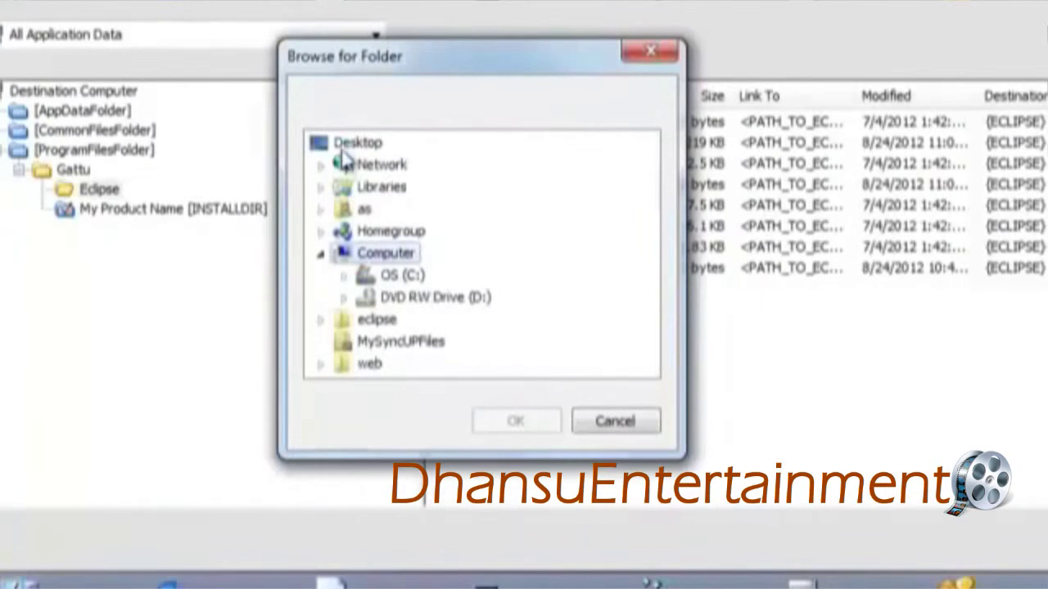
{"action": "left_click", "coordinate": [348, 145]}
{"action": "left_click", "coordinate": [320, 320]}
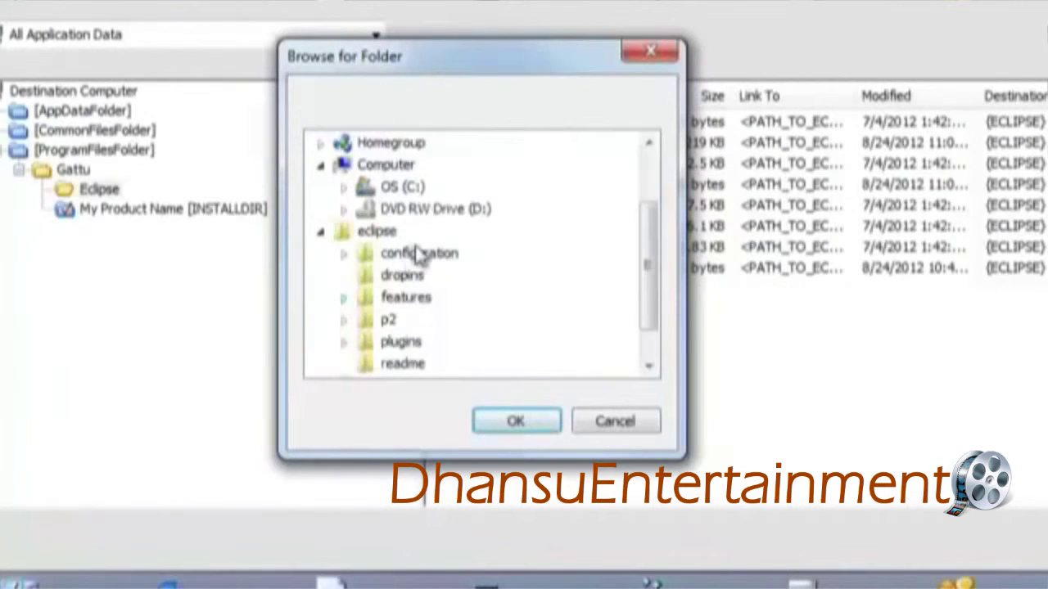
{"action": "left_click", "coordinate": [414, 251]}
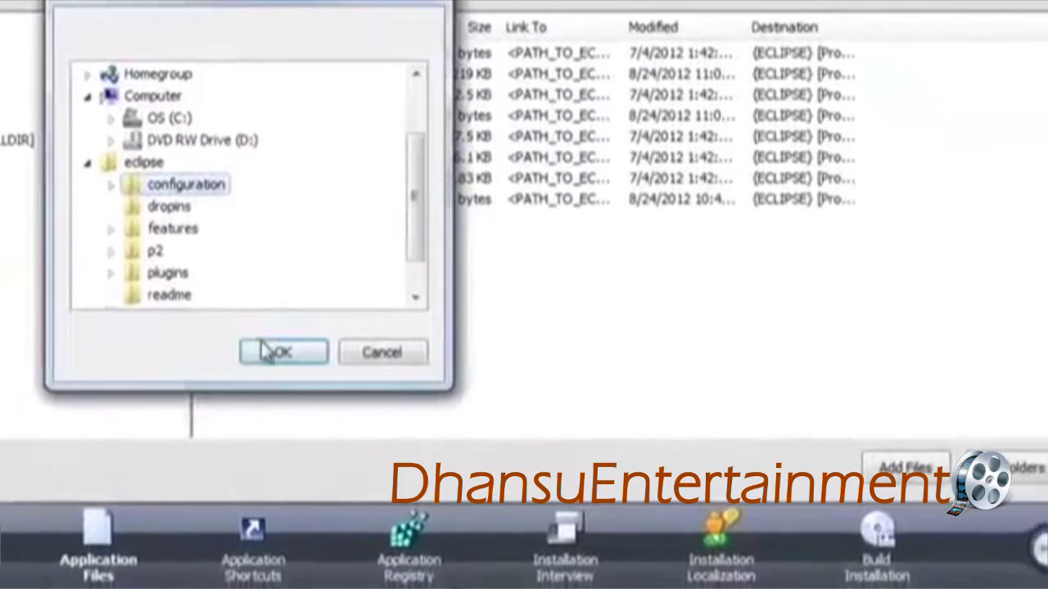
{"action": "left_click", "coordinate": [267, 352]}
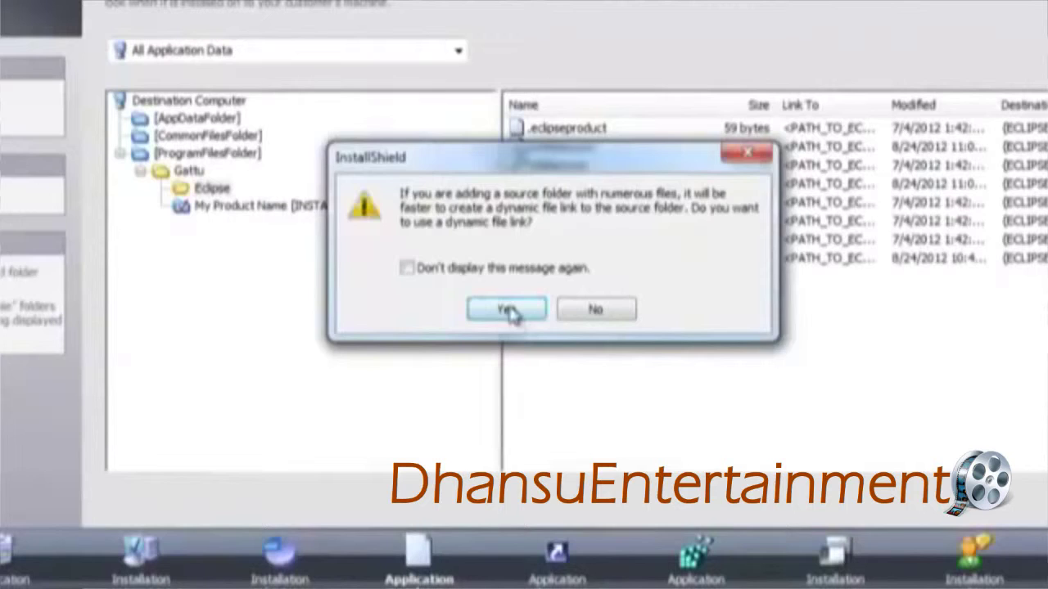
{"action": "left_click", "coordinate": [508, 309]}
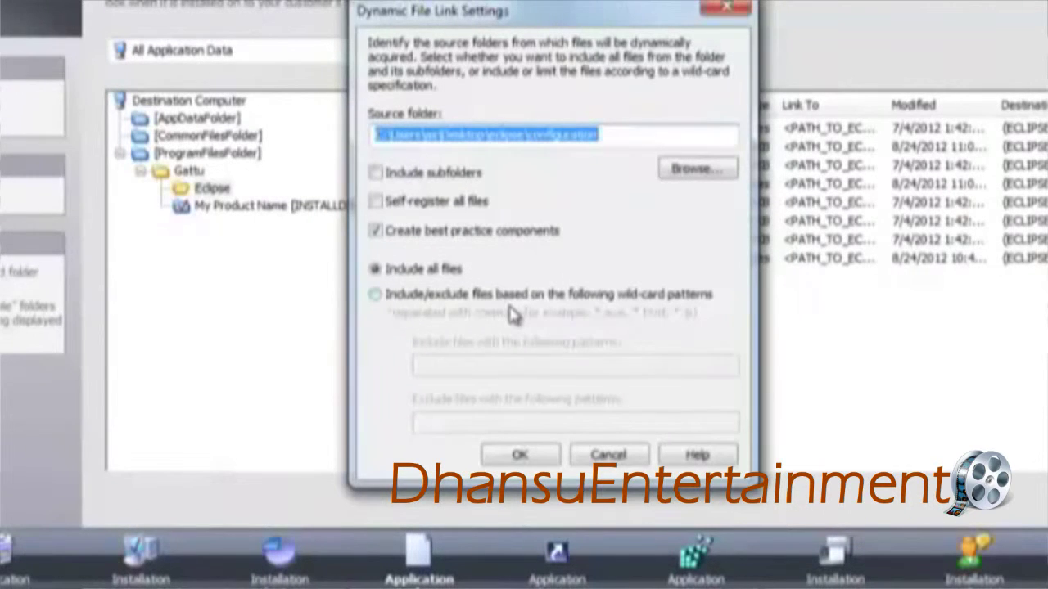
{"action": "left_click", "coordinate": [463, 175]}
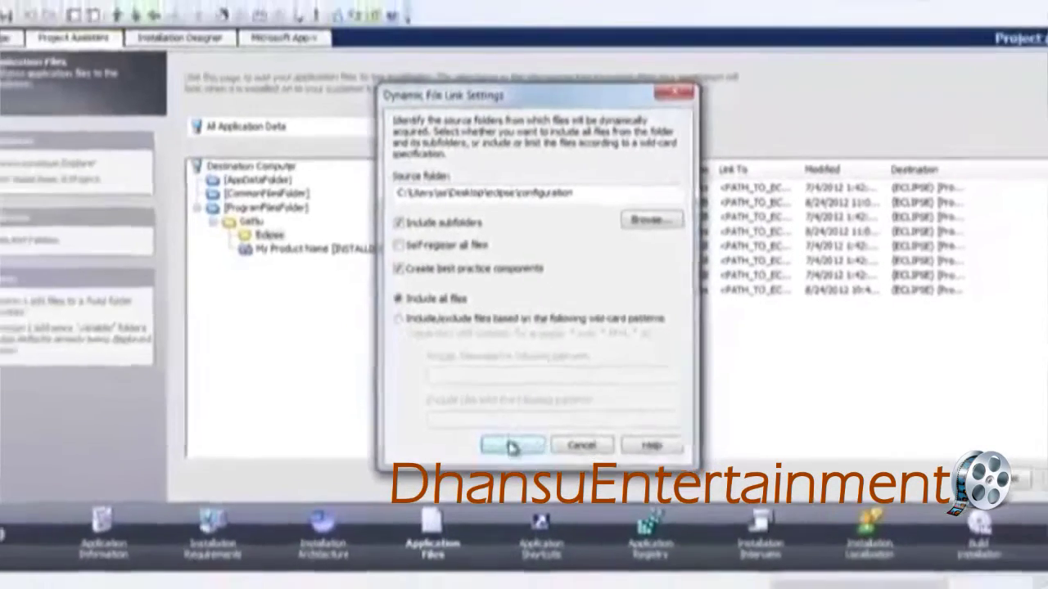
{"action": "left_click", "coordinate": [520, 454]}
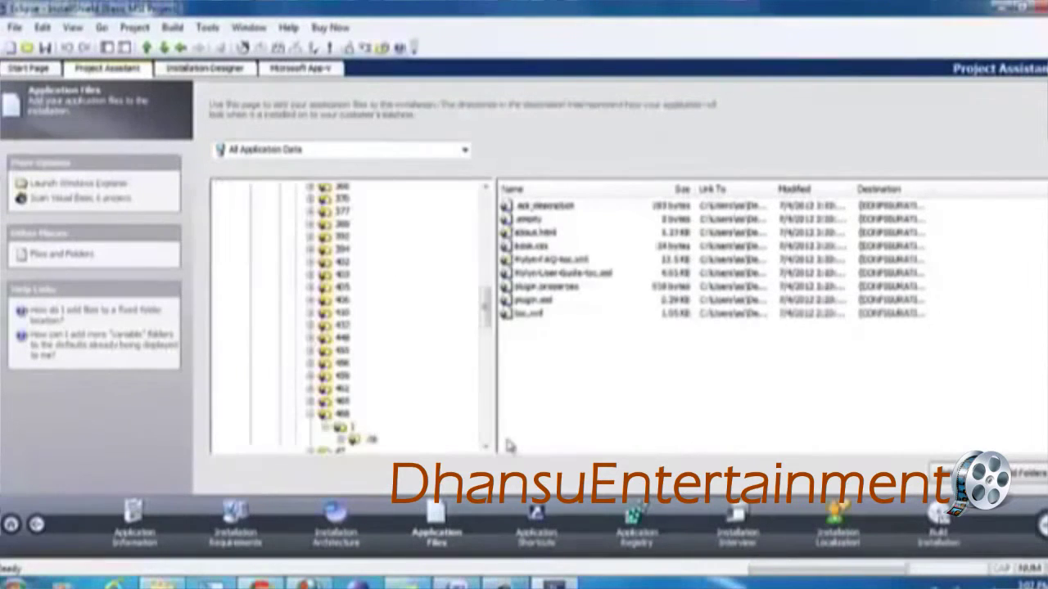
- Collapse the configuration folder and add the source dropins folder under Eclipse as a dynamic file link with subfolders included
{"action": "left_click_drag", "start_coordinate": [486, 300], "coordinate": [483, 211]}
{"action": "left_click", "coordinate": [281, 337]}
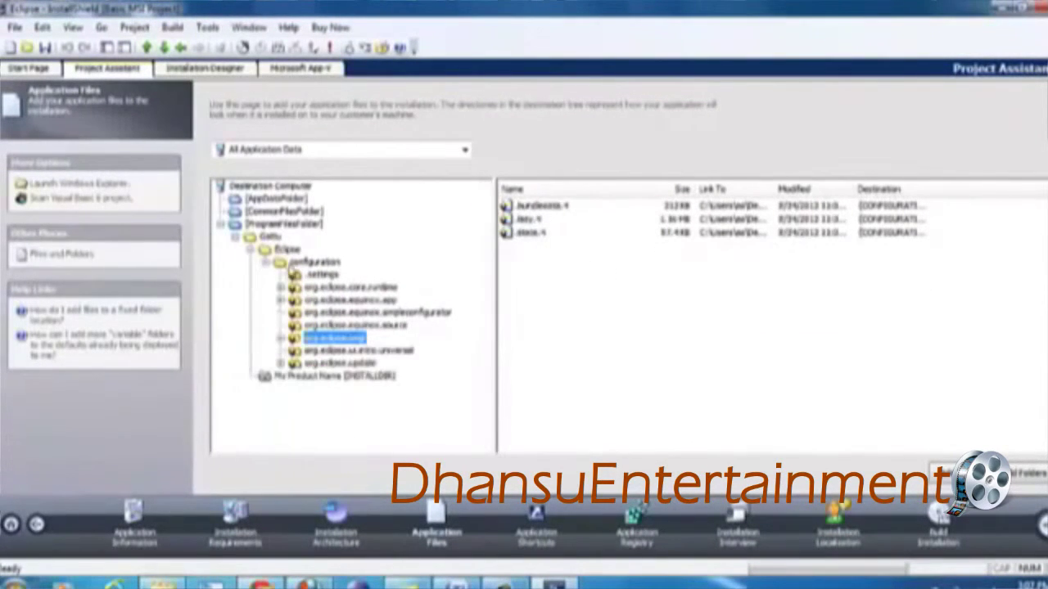
{"action": "left_click", "coordinate": [273, 262]}
{"action": "left_click", "coordinate": [286, 249]}
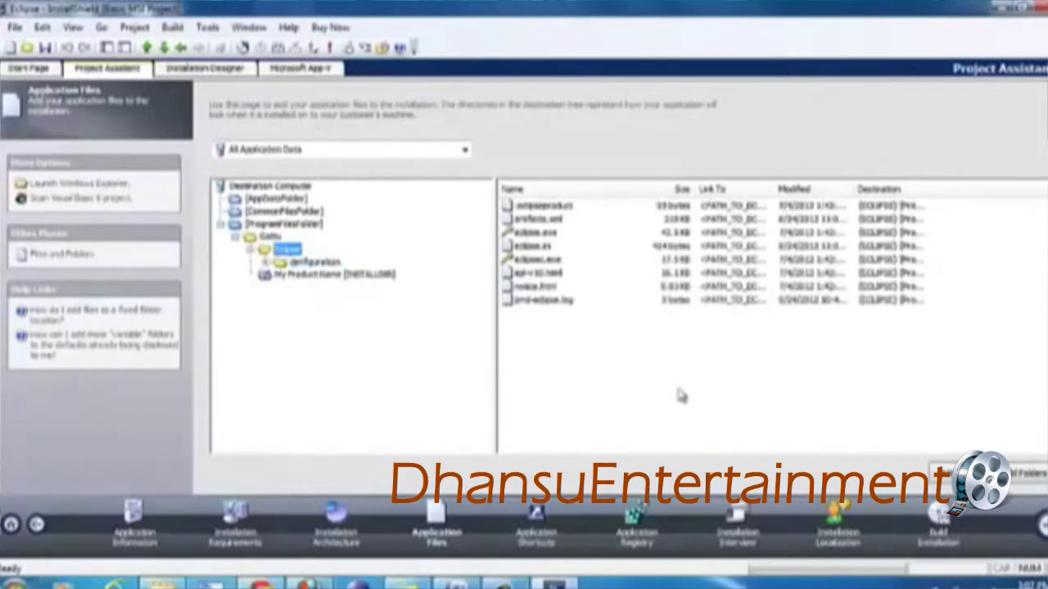
{"action": "left_click", "coordinate": [1025, 477]}
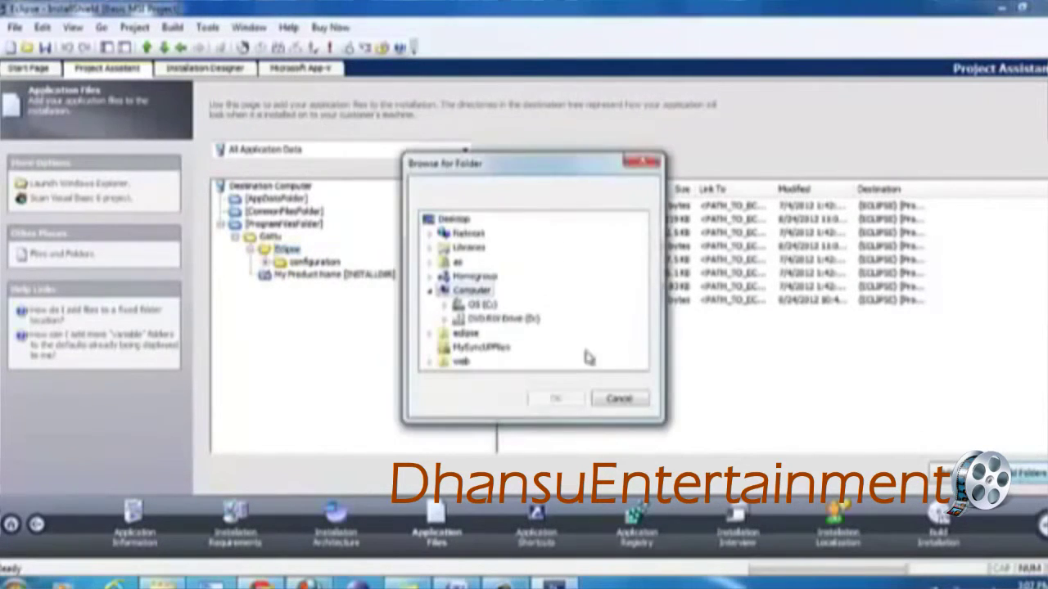
{"action": "left_click", "coordinate": [431, 336]}
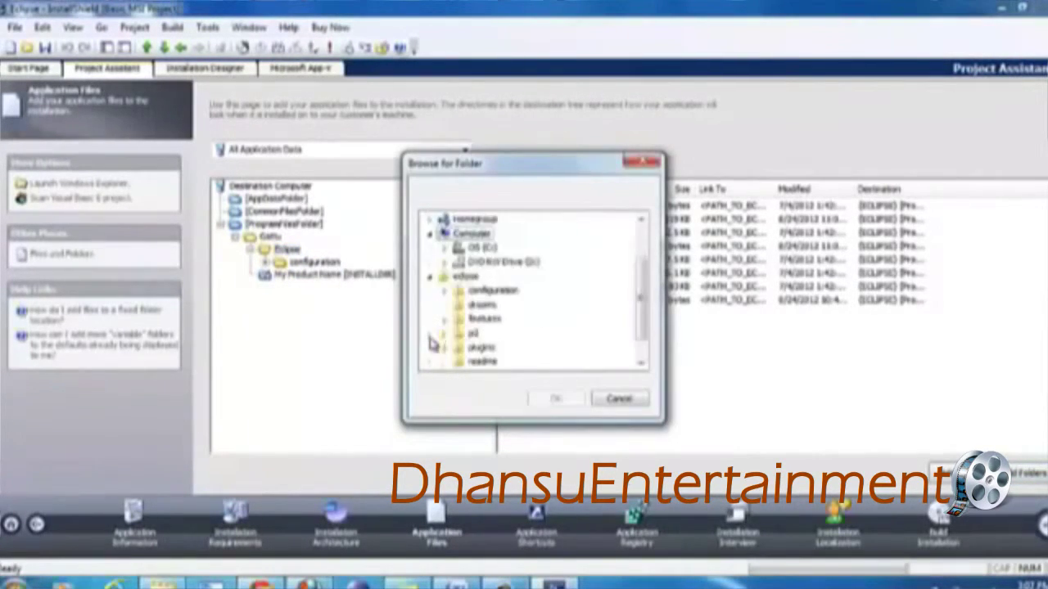
{"action": "left_click", "coordinate": [482, 304]}
{"action": "left_click", "coordinate": [554, 399]}
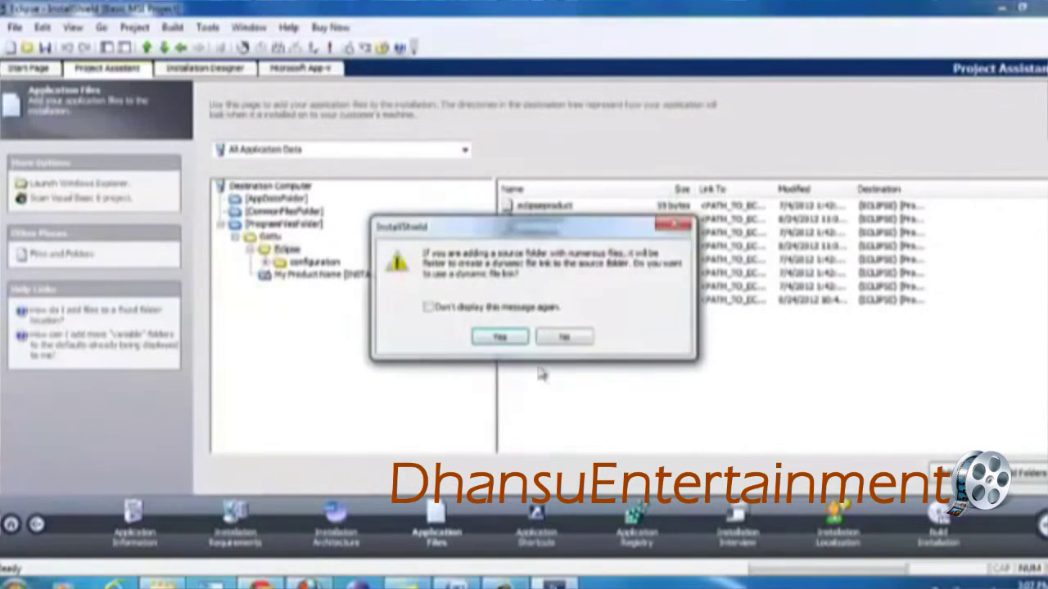
{"action": "left_click", "coordinate": [516, 344]}
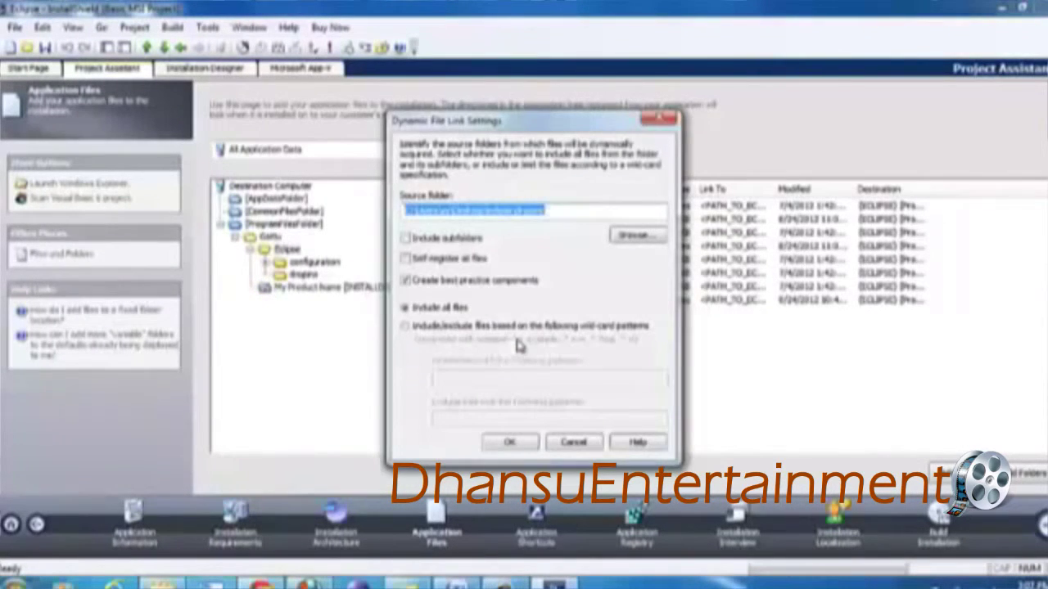
{"action": "left_click", "coordinate": [455, 238]}
{"action": "left_click", "coordinate": [516, 446]}
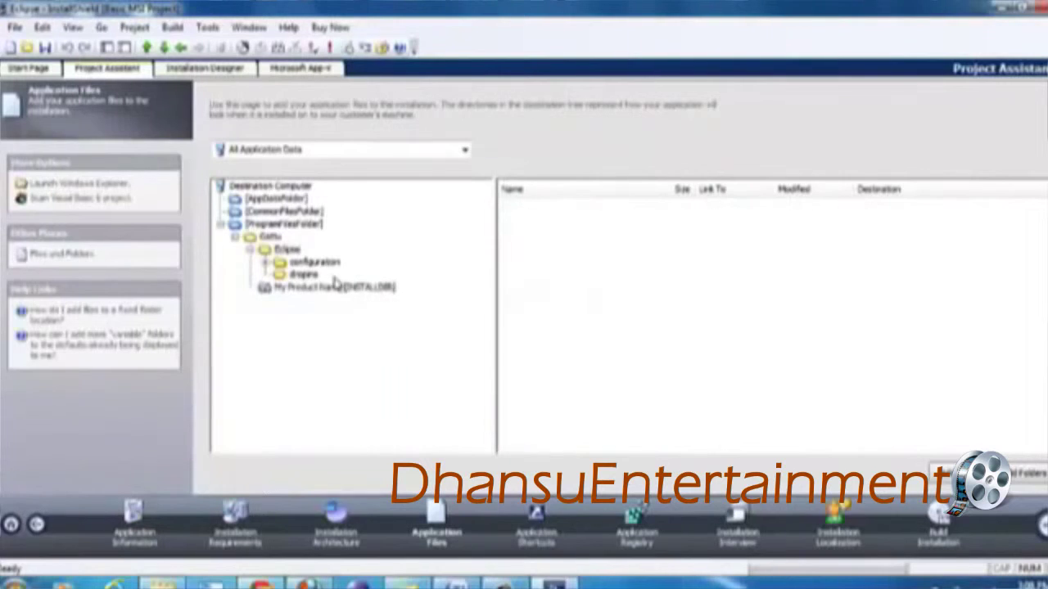
- Add the source features folder to the Eclipse destination folder as a dynamic file link with subfolders included
{"action": "left_click", "coordinate": [288, 249]}
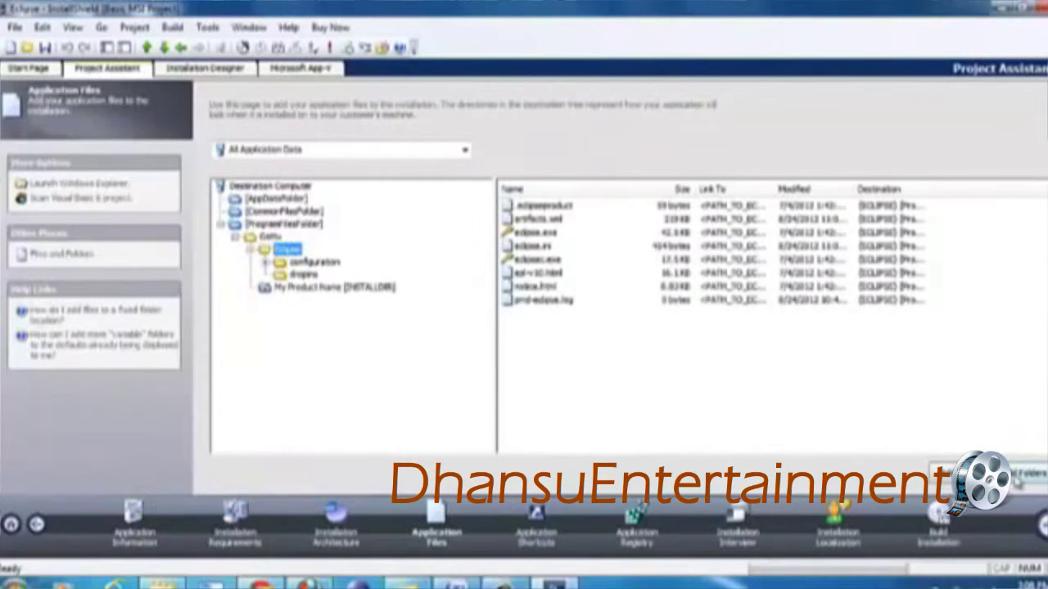
{"action": "left_click", "coordinate": [1012, 478]}
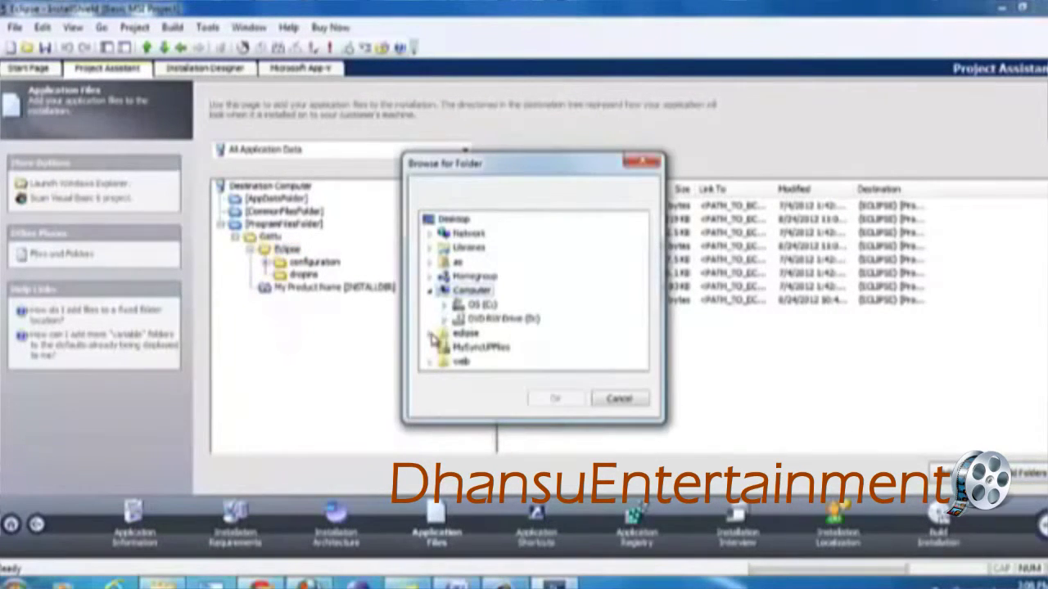
{"action": "double_click", "coordinate": [464, 333]}
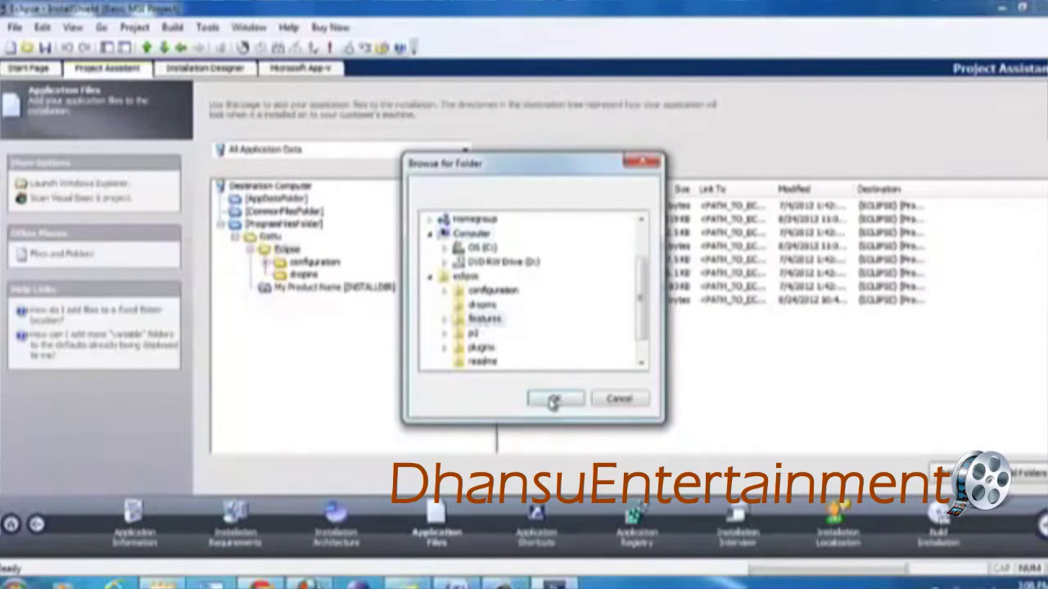
{"action": "left_click", "coordinate": [555, 398]}
{"action": "left_click", "coordinate": [500, 335]}
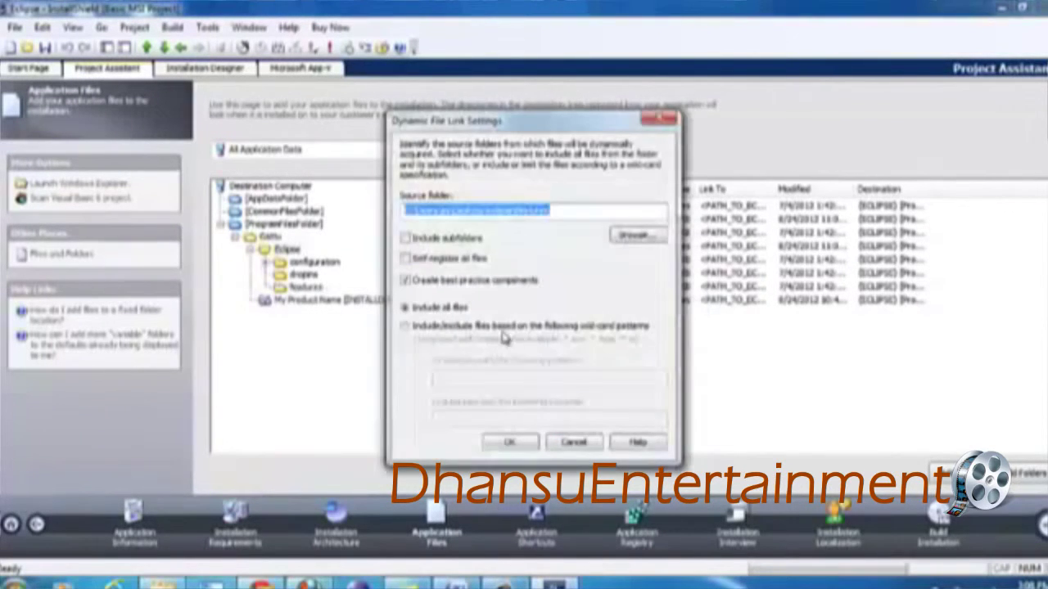
{"action": "left_click", "coordinate": [468, 239]}
{"action": "left_click", "coordinate": [508, 442]}
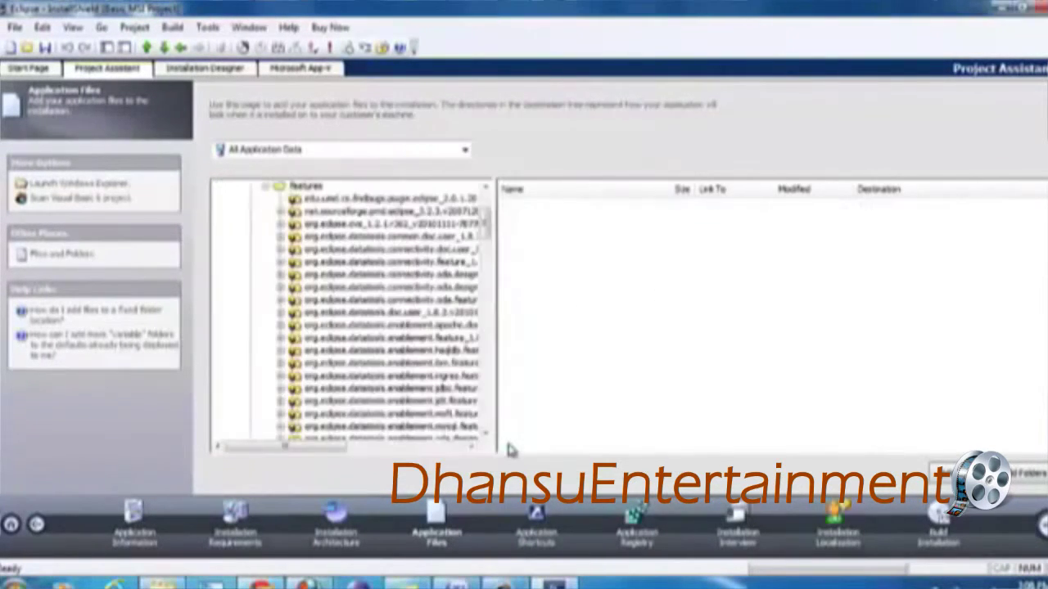
- Add the source p2 folder to the Eclipse destination folder as a dynamic file link with subfolders included
{"action": "scroll", "coordinate": [486, 210], "scroll_direction": "up", "scroll_amount": 3}
{"action": "scroll", "coordinate": [486, 210], "scroll_direction": "up", "scroll_amount": 1}
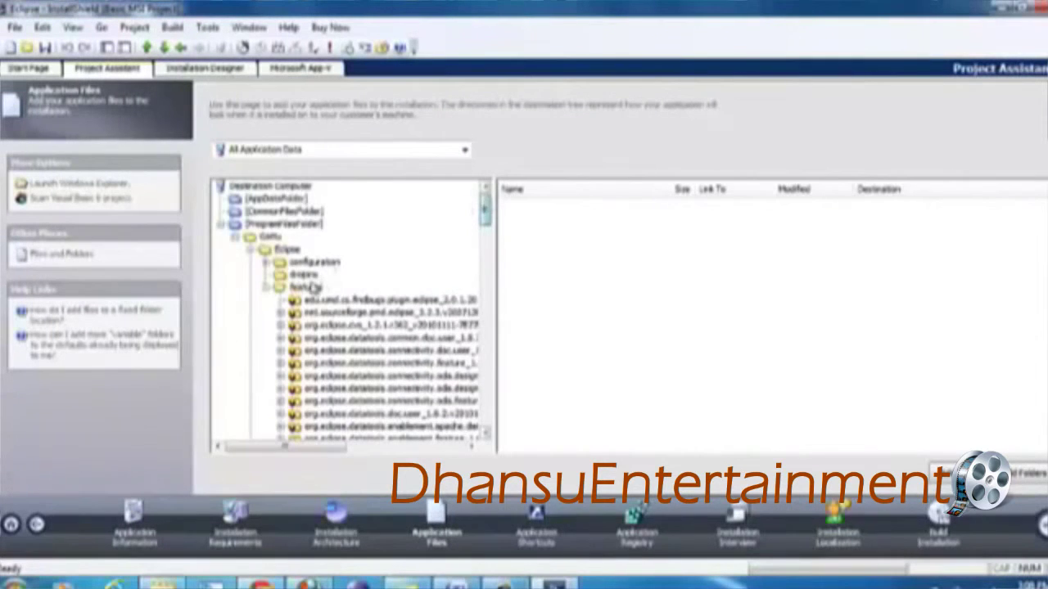
{"action": "left_click", "coordinate": [288, 249]}
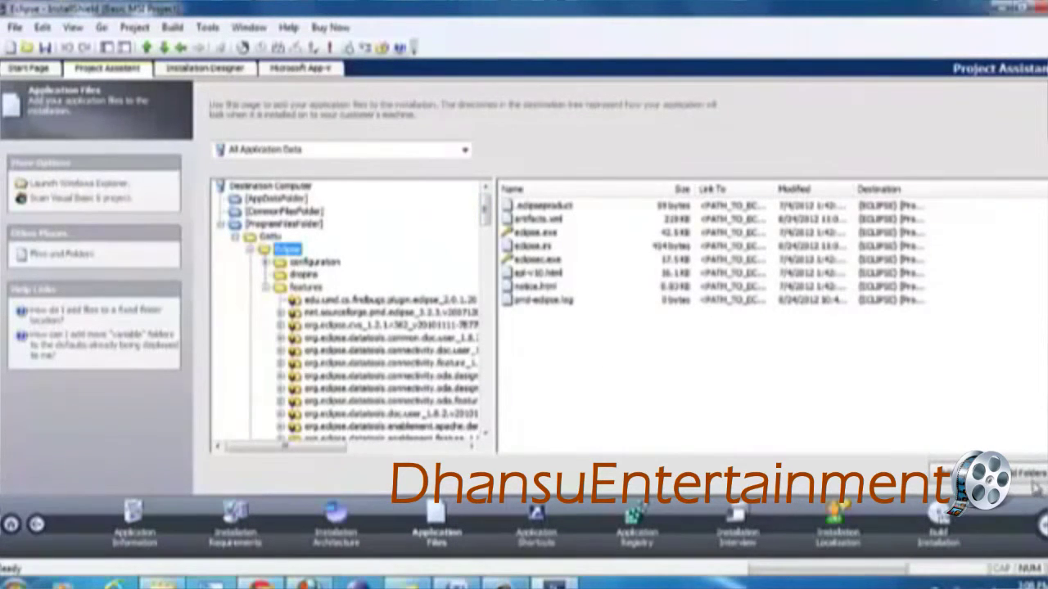
{"action": "left_click", "coordinate": [1033, 487]}
{"action": "left_click", "coordinate": [437, 344]}
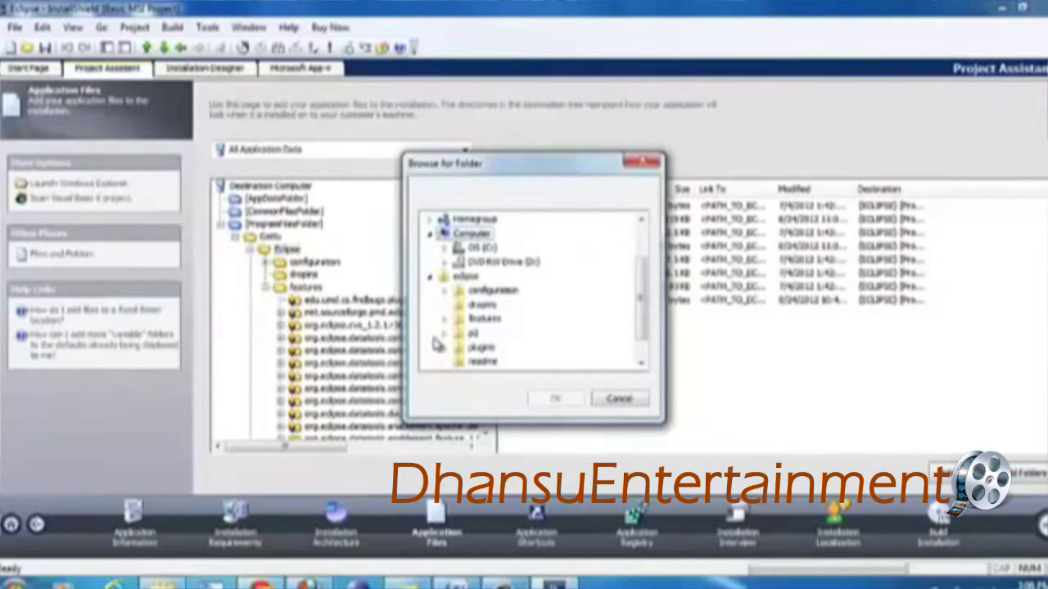
{"action": "left_click", "coordinate": [478, 334]}
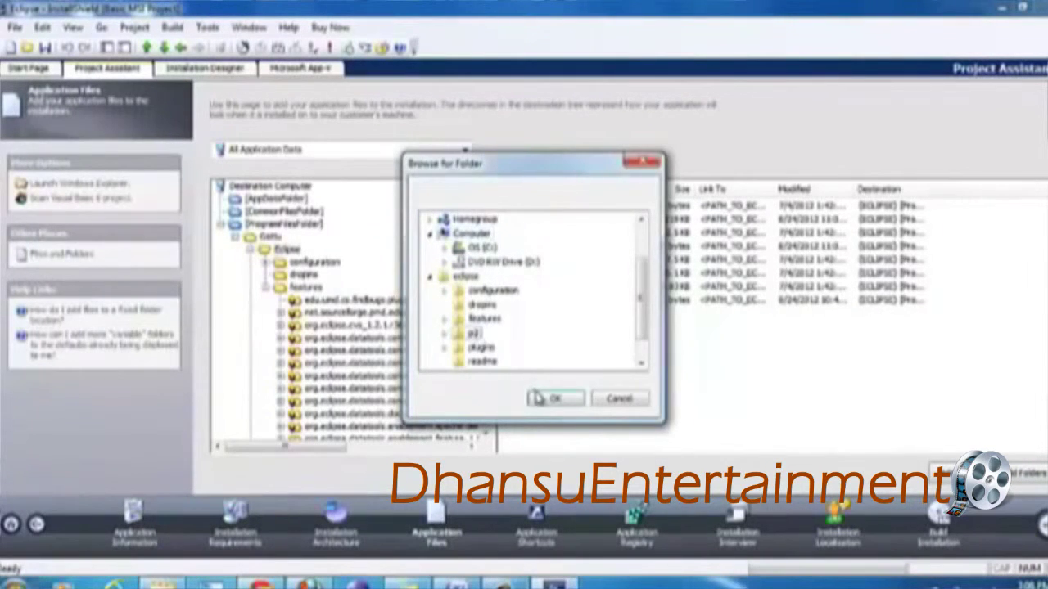
{"action": "left_click", "coordinate": [555, 398]}
{"action": "left_click", "coordinate": [502, 337]}
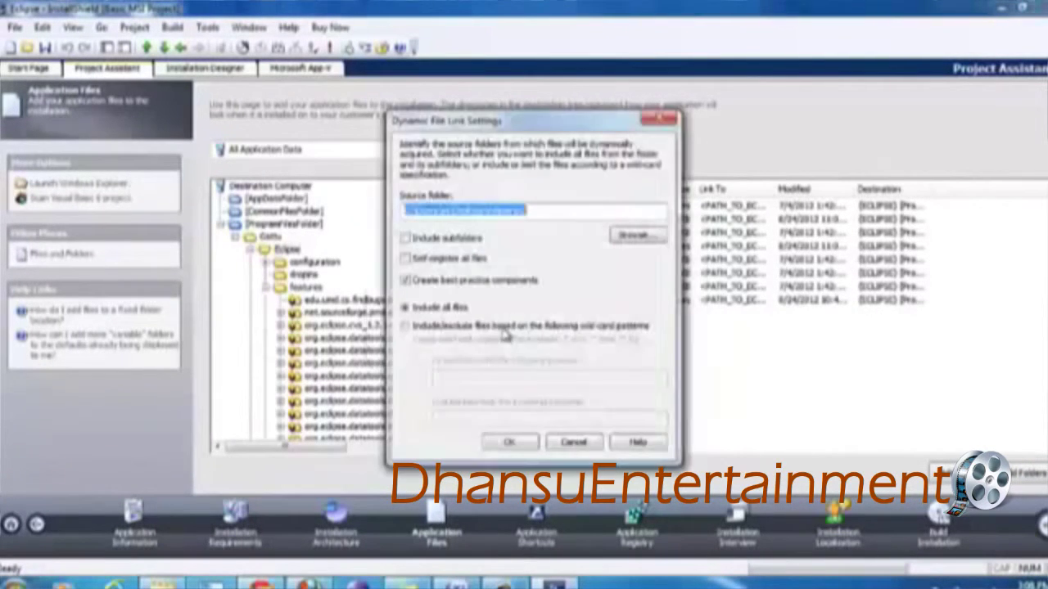
{"action": "left_click", "coordinate": [460, 239]}
{"action": "left_click", "coordinate": [509, 442]}
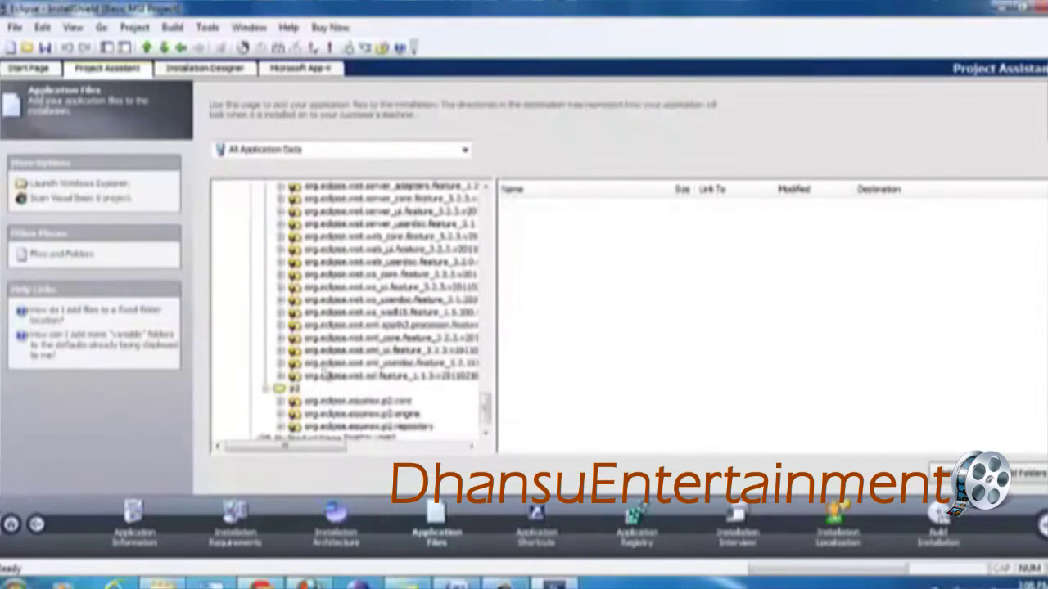
{"action": "left_click_drag", "start_coordinate": [490, 416], "coordinate": [480, 245]}
{"action": "scroll", "coordinate": [478, 237], "scroll_direction": "up", "scroll_amount": 10}
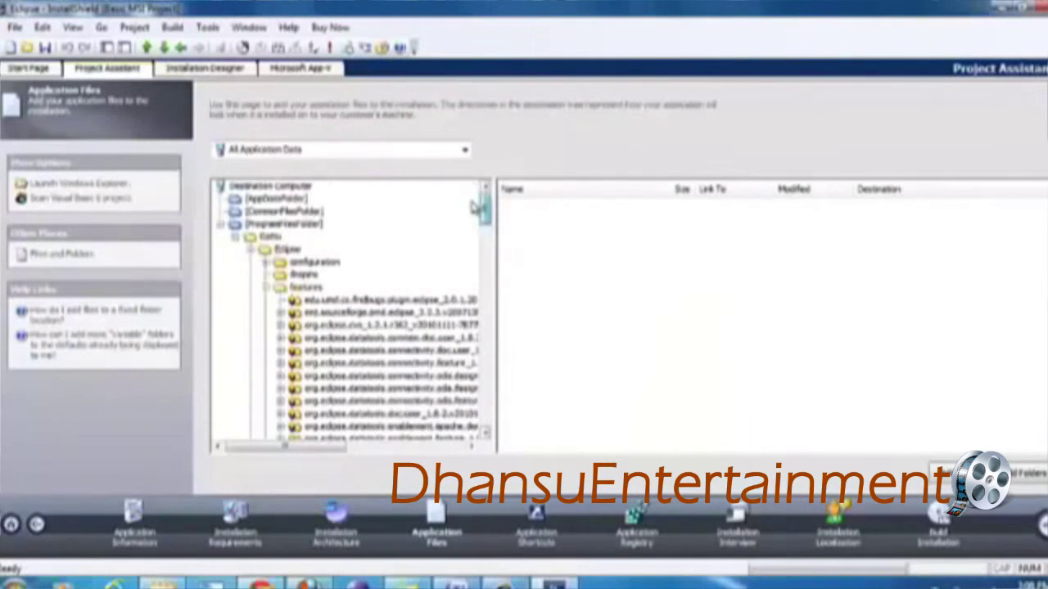
- Collapse the features folder and add the source plugins folder under Eclipse as a dynamic file link with subfolders included
{"action": "left_click", "coordinate": [264, 287]}
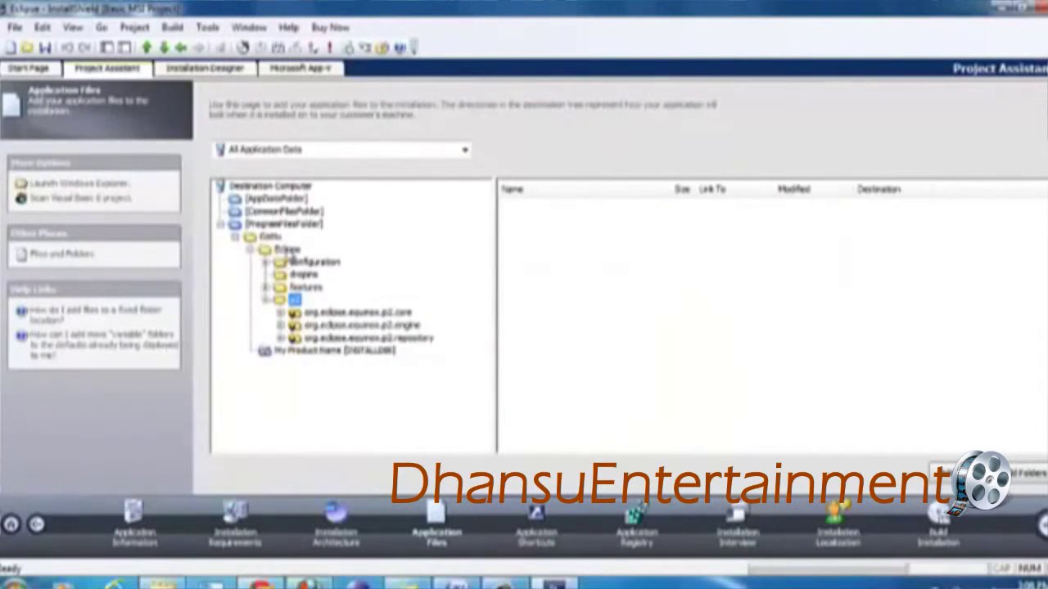
{"action": "left_click", "coordinate": [287, 250]}
{"action": "left_click", "coordinate": [1015, 481]}
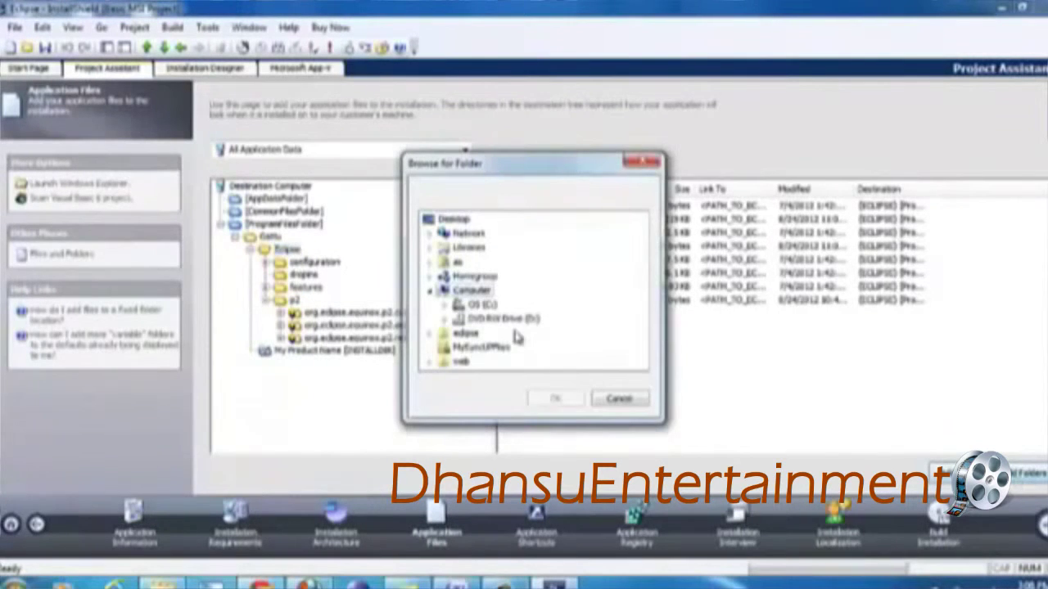
{"action": "left_click", "coordinate": [431, 338]}
{"action": "left_click", "coordinate": [482, 347]}
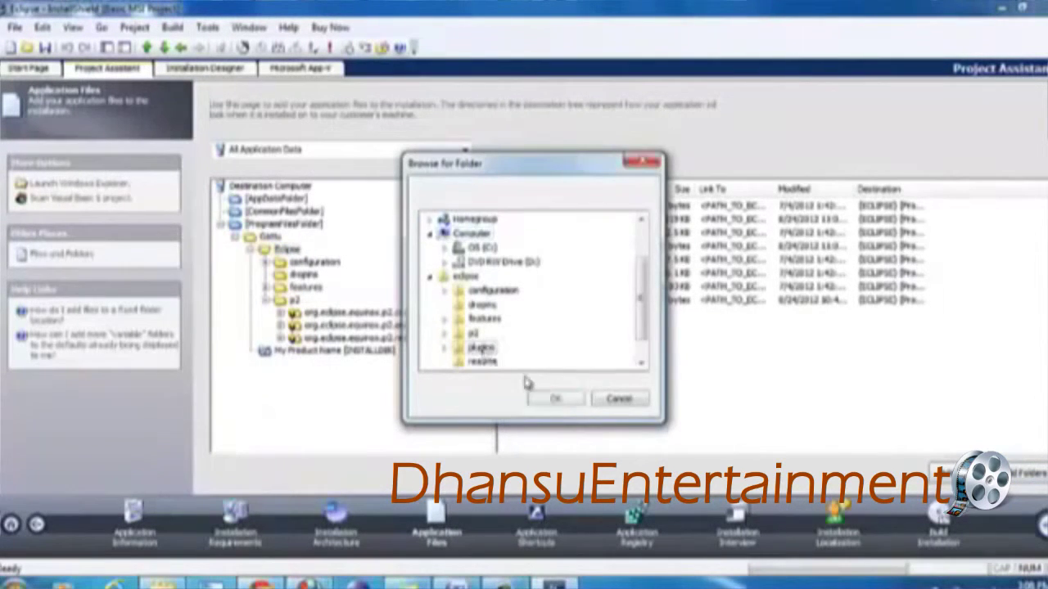
{"action": "left_click", "coordinate": [555, 398]}
{"action": "left_click", "coordinate": [501, 336]}
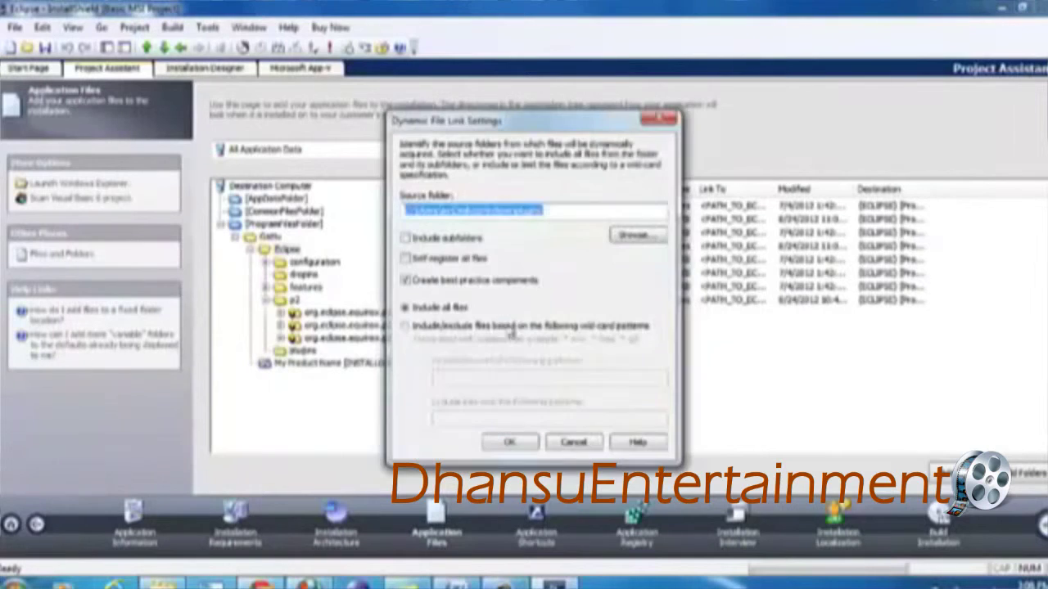
{"action": "left_click", "coordinate": [475, 239]}
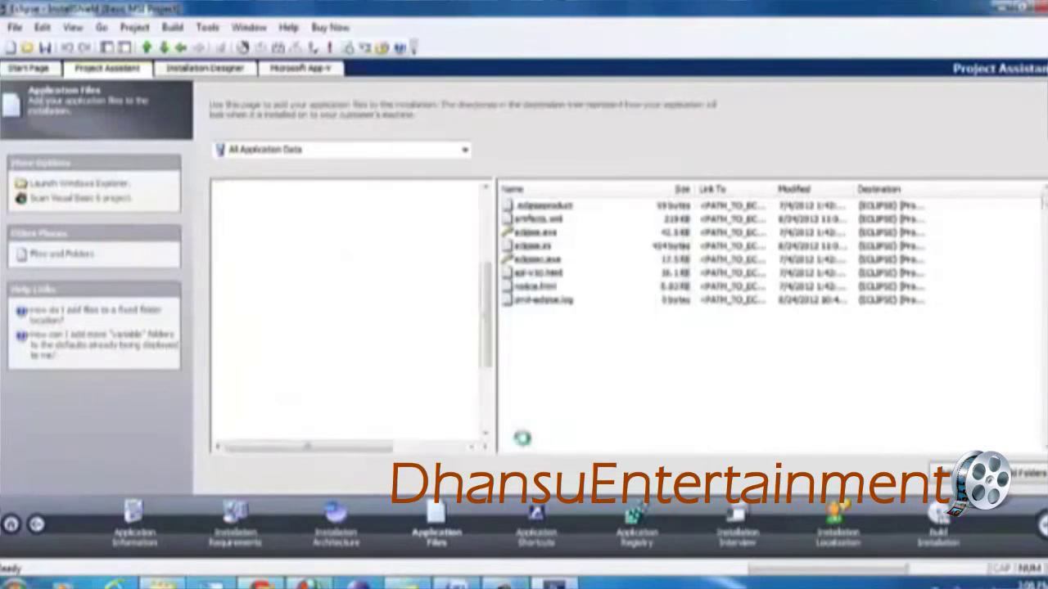
{"action": "left_click", "coordinate": [524, 442]}
- Collapse the plugins folder and add the source readme folder under Eclipse as a dynamic file link with subfolders included
{"action": "scroll", "coordinate": [483, 326], "scroll_direction": "up", "scroll_amount": 10}
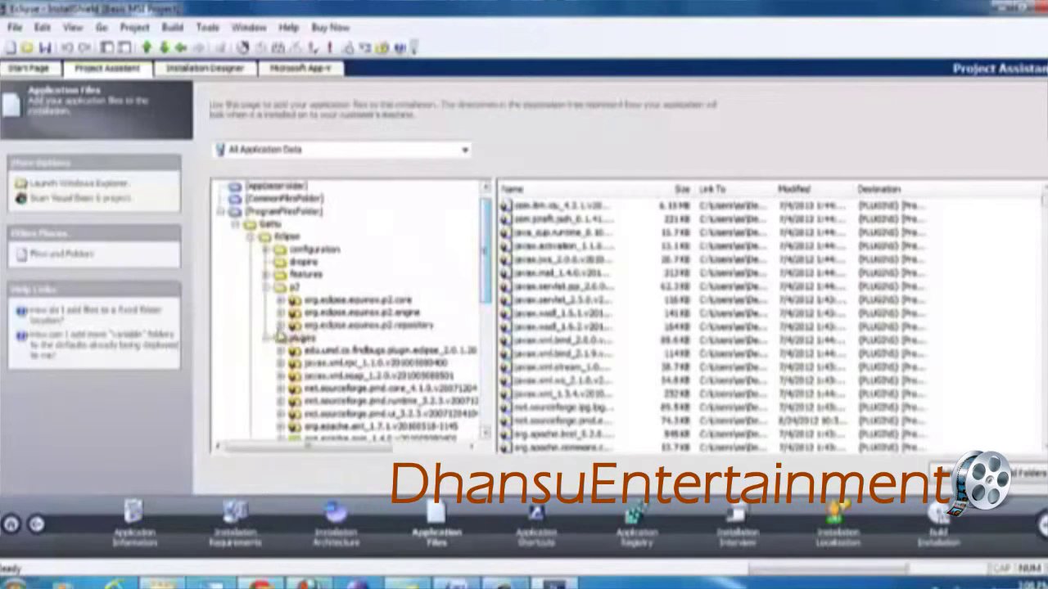
{"action": "left_click", "coordinate": [267, 349]}
{"action": "left_click", "coordinate": [291, 250]}
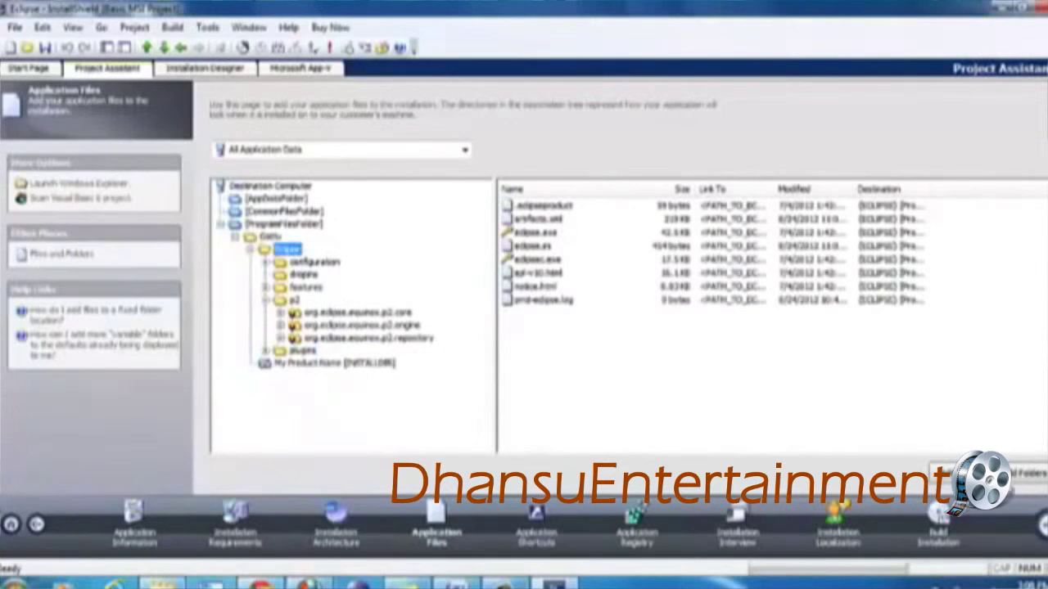
{"action": "left_click", "coordinate": [1022, 482]}
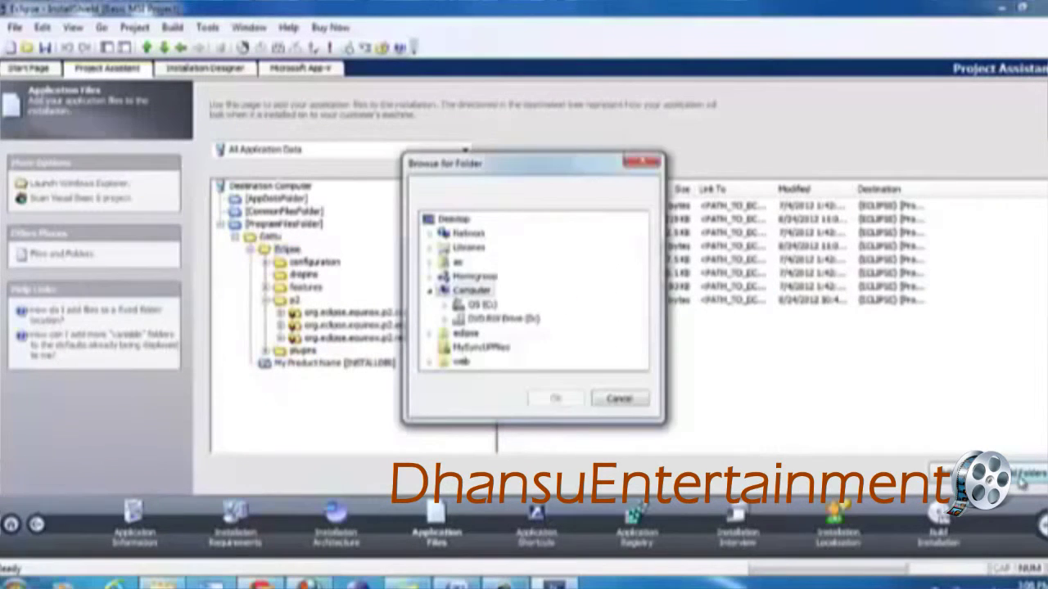
{"action": "left_click", "coordinate": [432, 331]}
{"action": "left_click", "coordinate": [491, 363]}
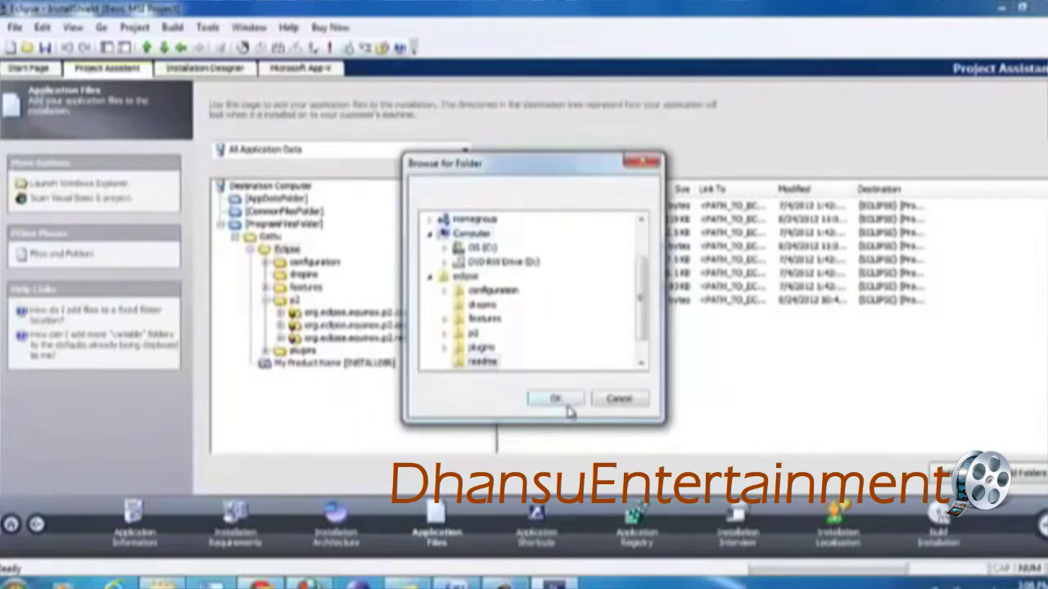
{"action": "left_click", "coordinate": [556, 398]}
{"action": "left_click", "coordinate": [498, 338]}
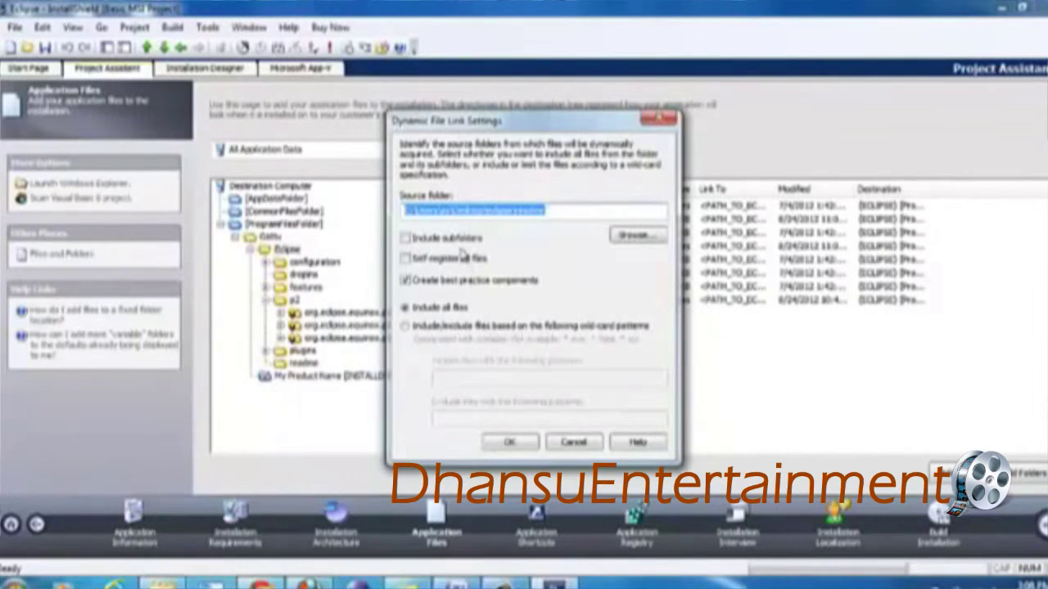
{"action": "left_click", "coordinate": [459, 239]}
{"action": "left_click", "coordinate": [509, 442]}
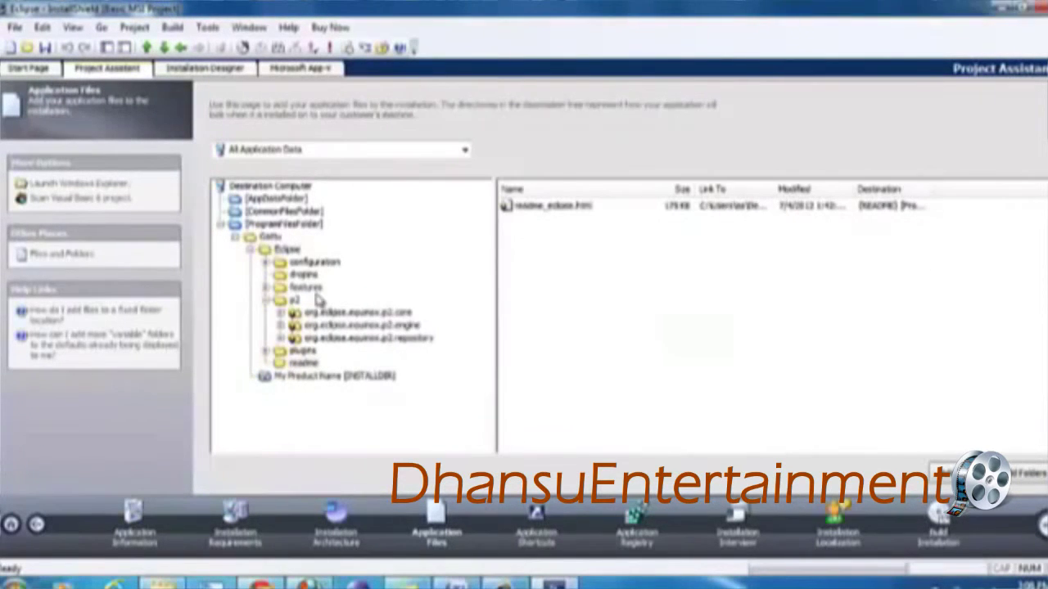
{"action": "left_click", "coordinate": [287, 249]}
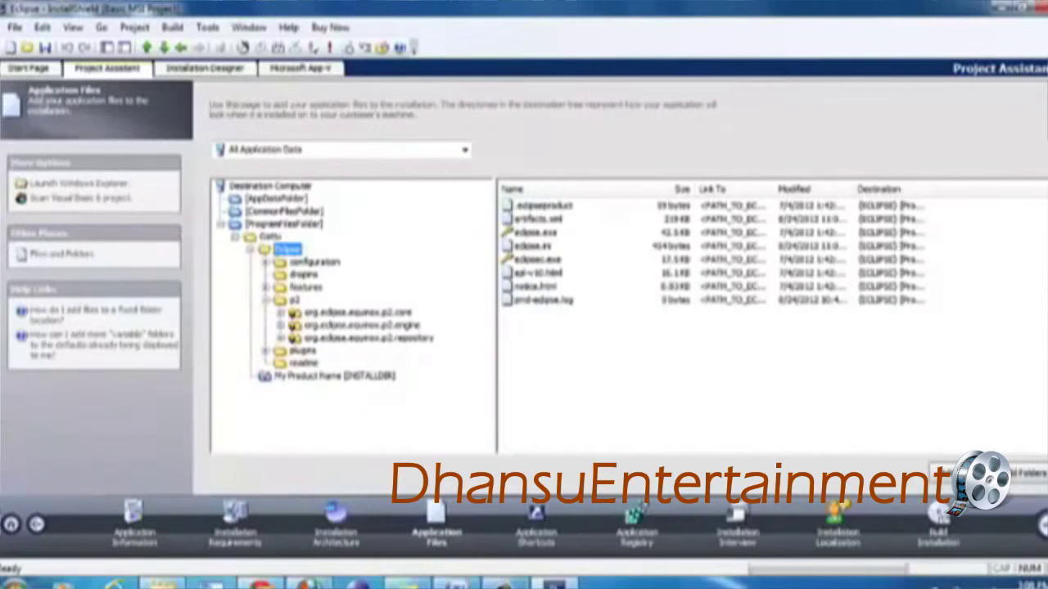
{"action": "left_click", "coordinate": [986, 473]}
{"action": "left_click", "coordinate": [430, 335]}
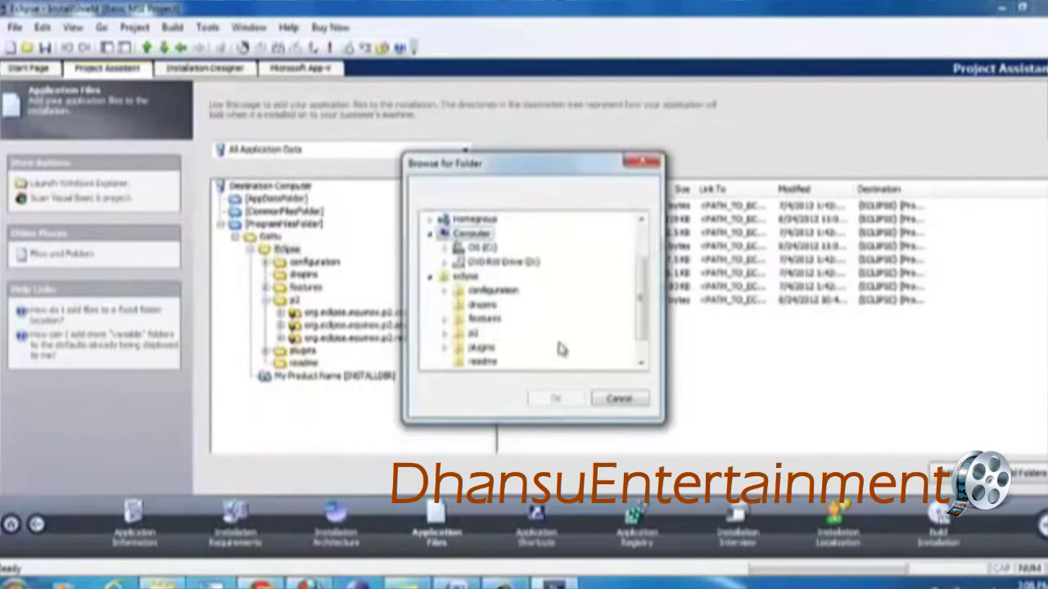
{"action": "scroll", "coordinate": [650, 304], "scroll_direction": "down", "scroll_amount": 1}
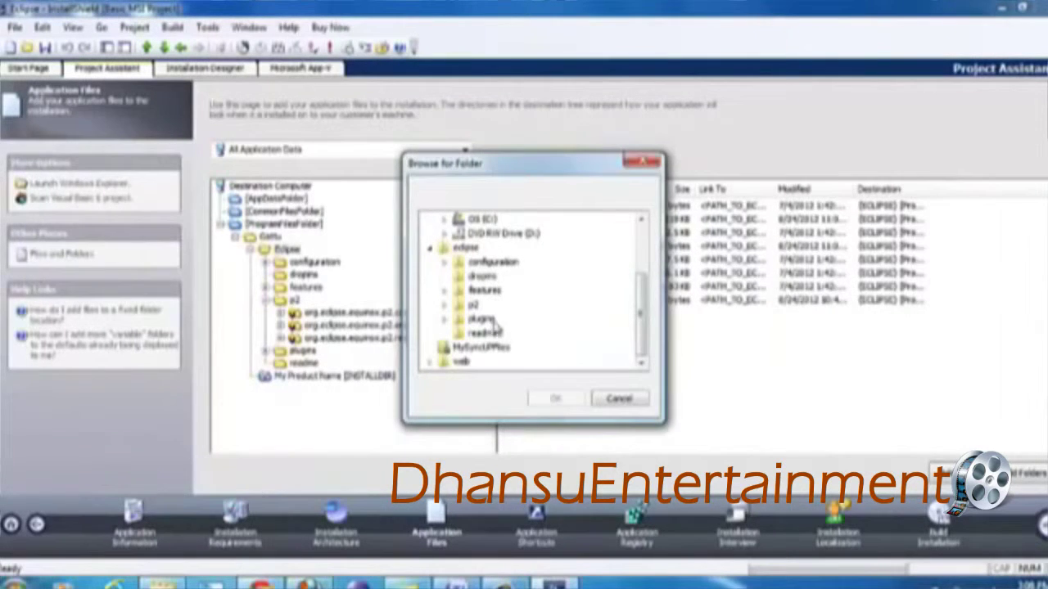
{"action": "left_click", "coordinate": [619, 397]}
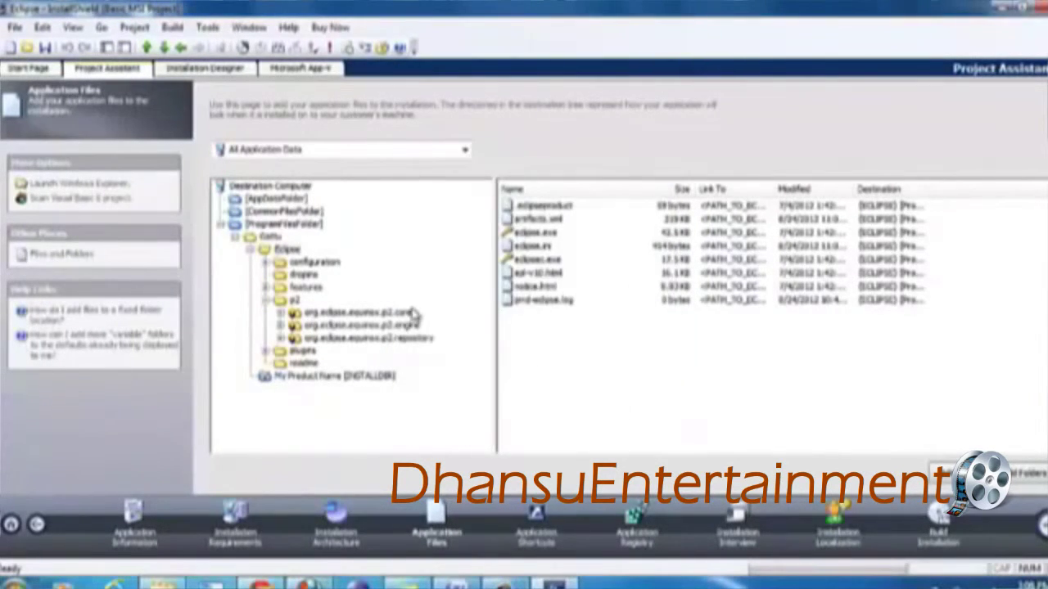
- Save the project and set the Launch eclipse.exe shortcut to be created on the Desktop with an alternate shortcut icon
{"action": "left_click", "coordinate": [47, 49]}
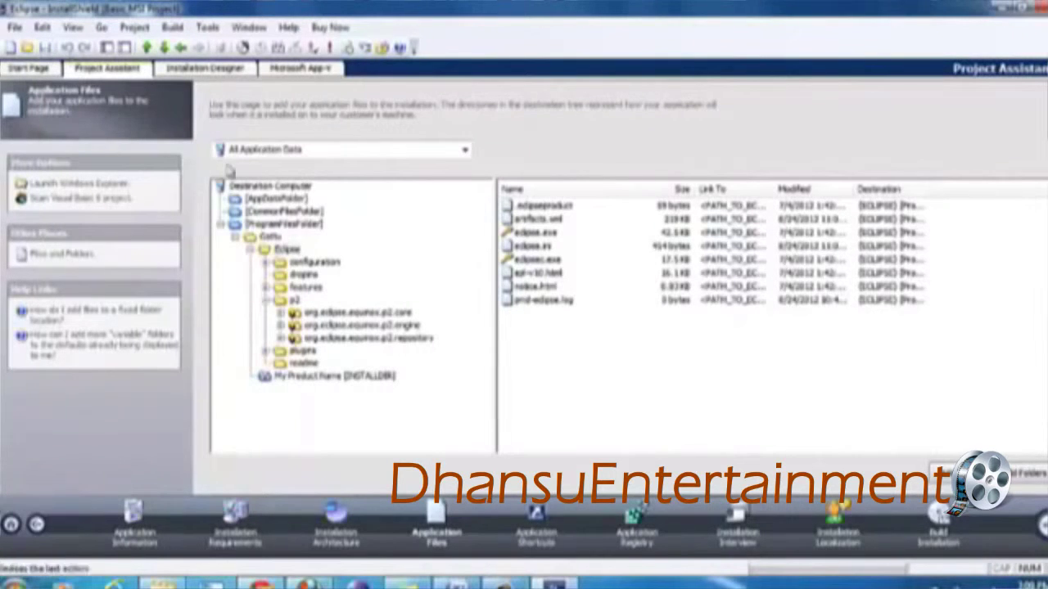
{"action": "left_click", "coordinate": [538, 541]}
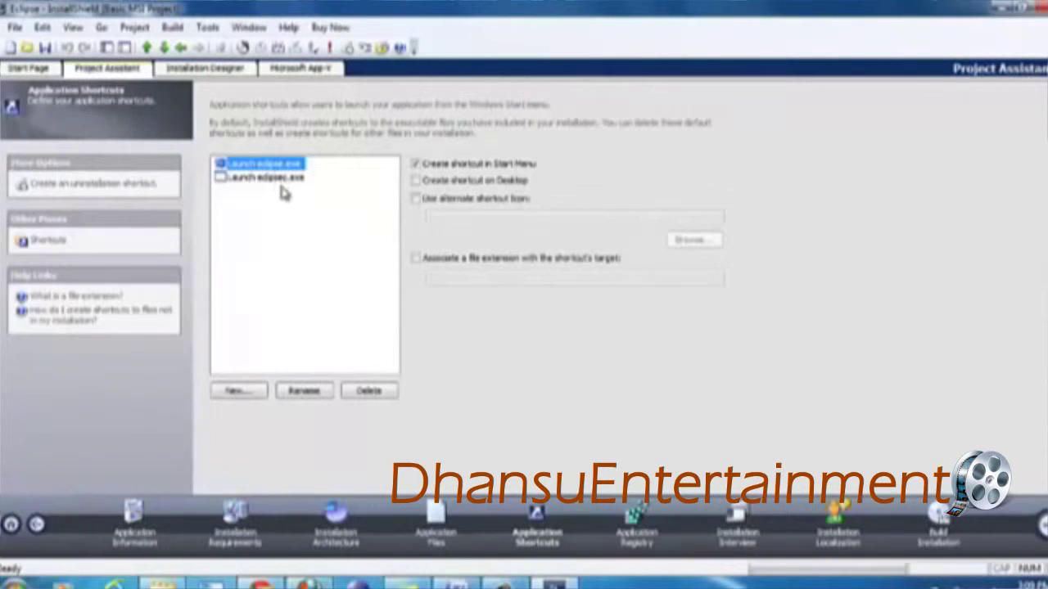
{"action": "left_click", "coordinate": [523, 184]}
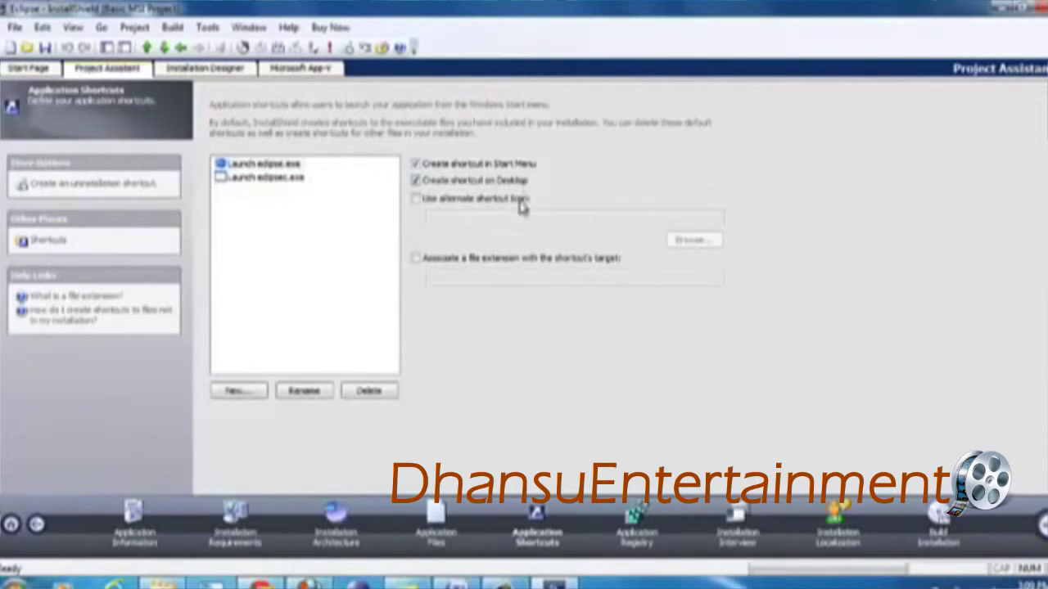
{"action": "left_click", "coordinate": [521, 202]}
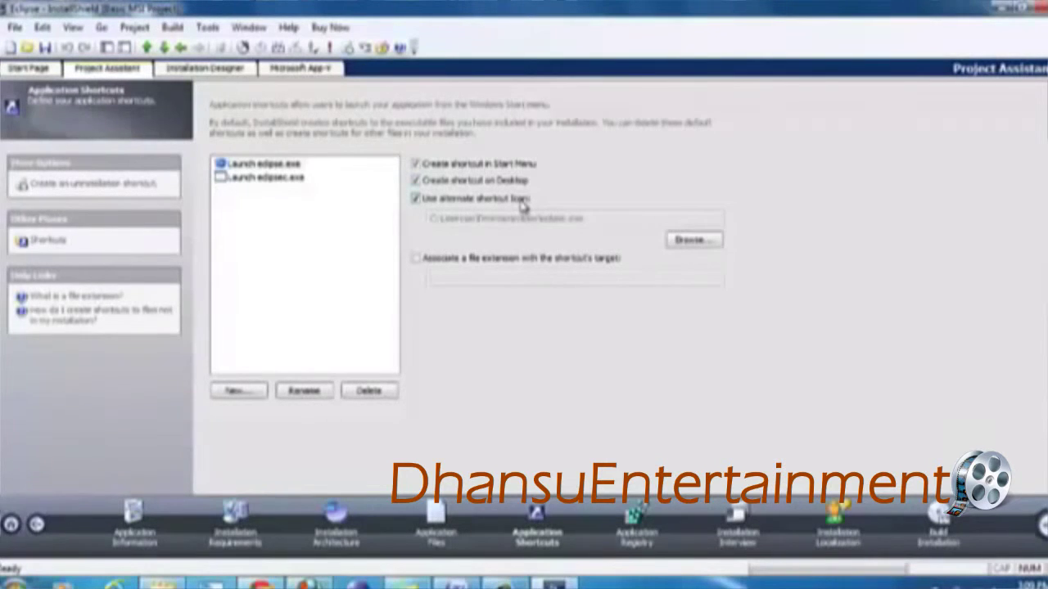
- Delete the Launch eclipsec.exe application shortcut and review the application files in the Eclipse destination folder
{"action": "left_click", "coordinate": [293, 182]}
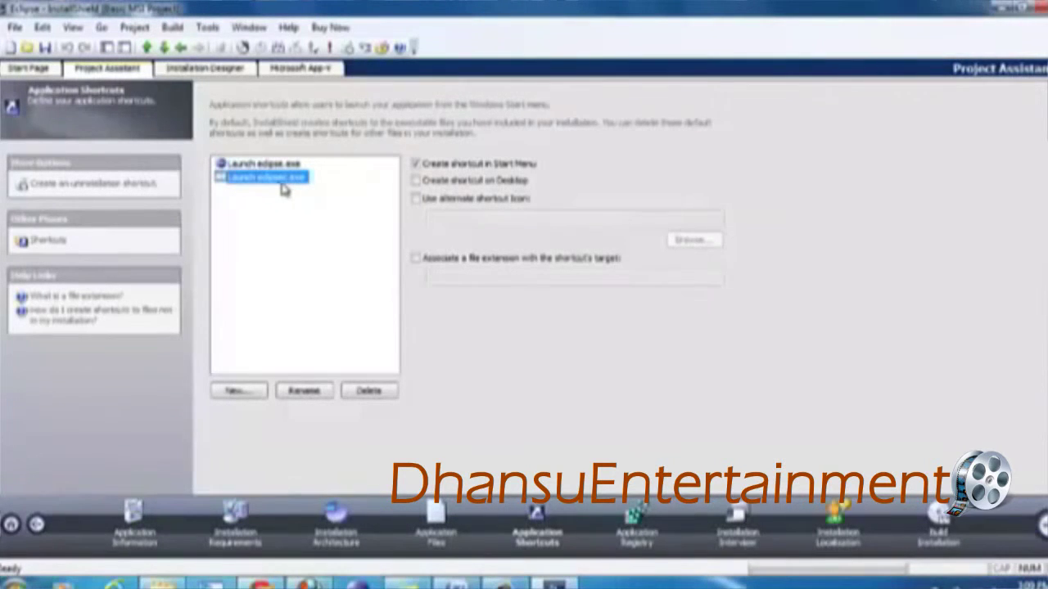
{"action": "left_click", "coordinate": [370, 392]}
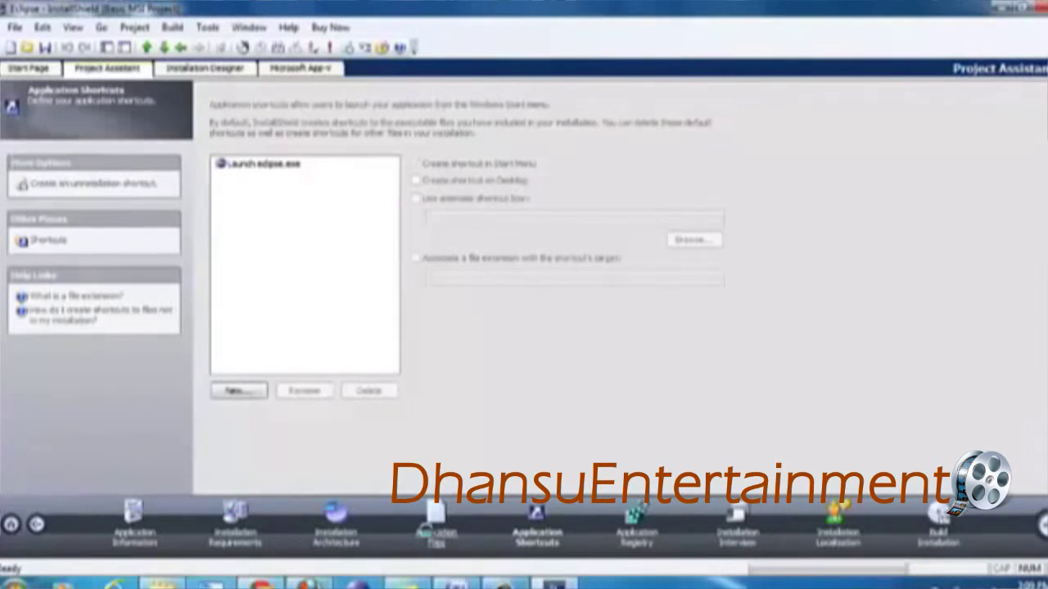
{"action": "left_click", "coordinate": [434, 532]}
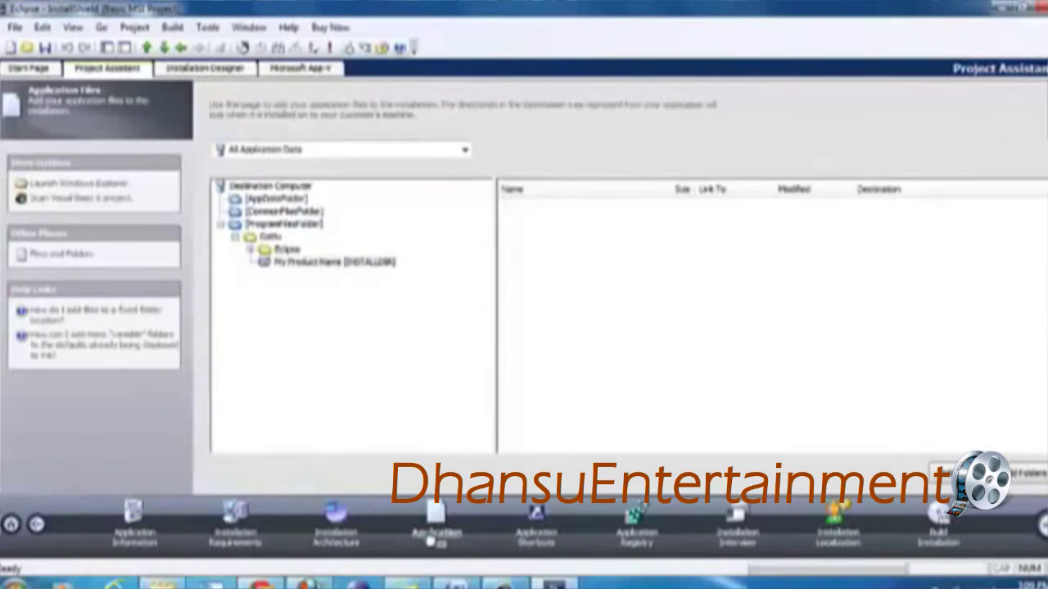
{"action": "left_click", "coordinate": [285, 249]}
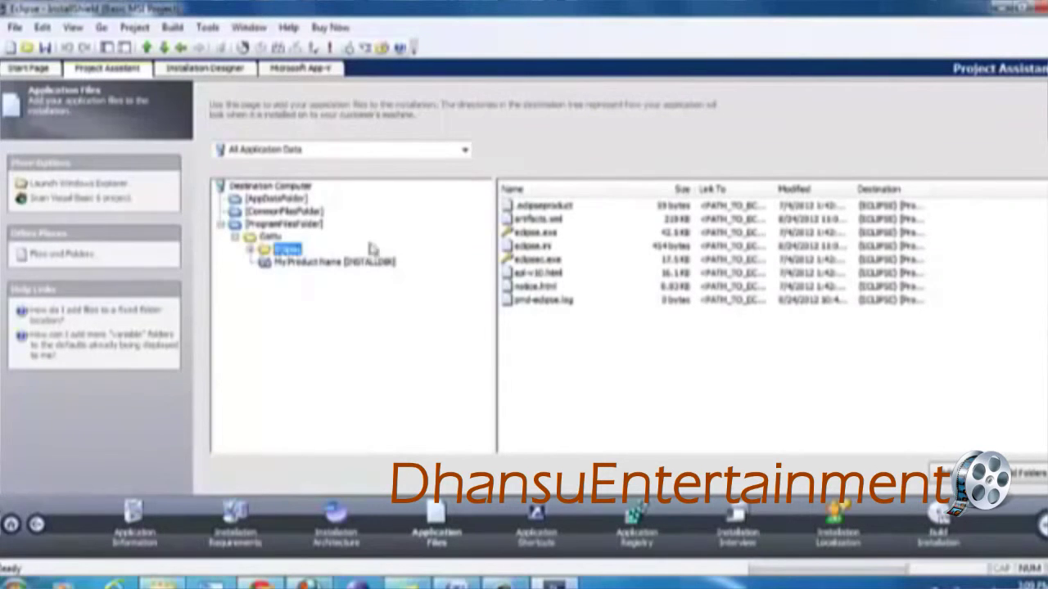
{"action": "left_click", "coordinate": [563, 259]}
- Enable the configuration of registry data for the application and set it back to No
{"action": "left_click", "coordinate": [540, 545]}
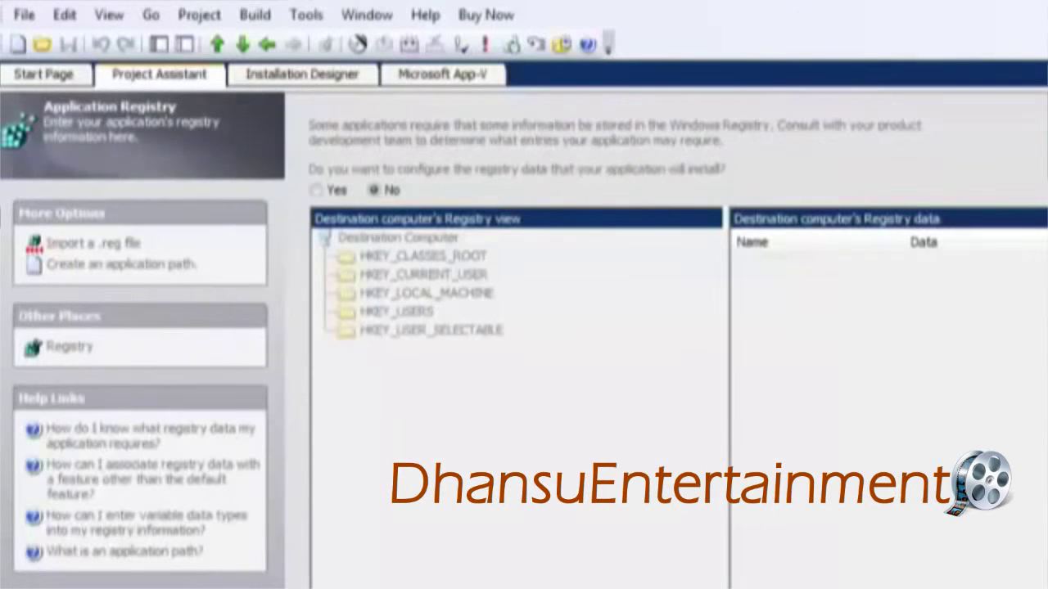
{"action": "left_click", "coordinate": [332, 192]}
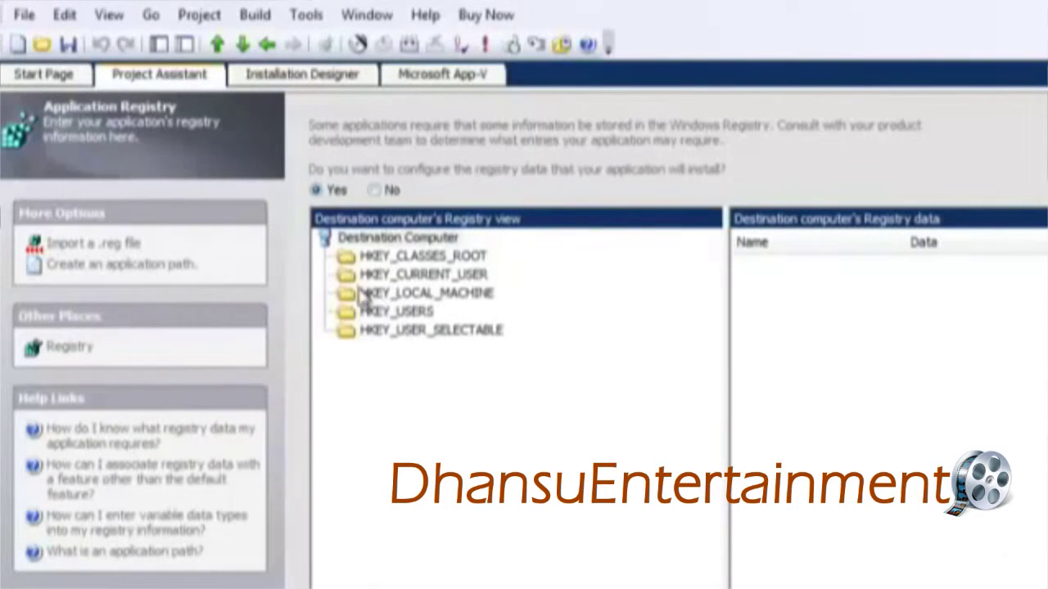
{"action": "left_click", "coordinate": [375, 190]}
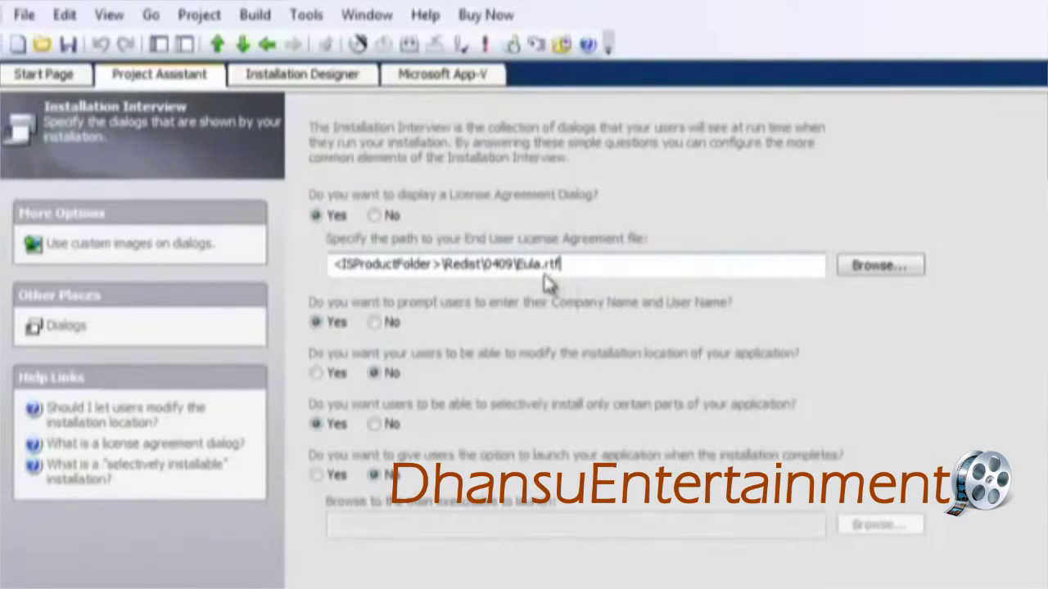
- Browse for an End User License Agreement file for the License Agreement dialog and cancel the selection
{"action": "left_click", "coordinate": [857, 265]}
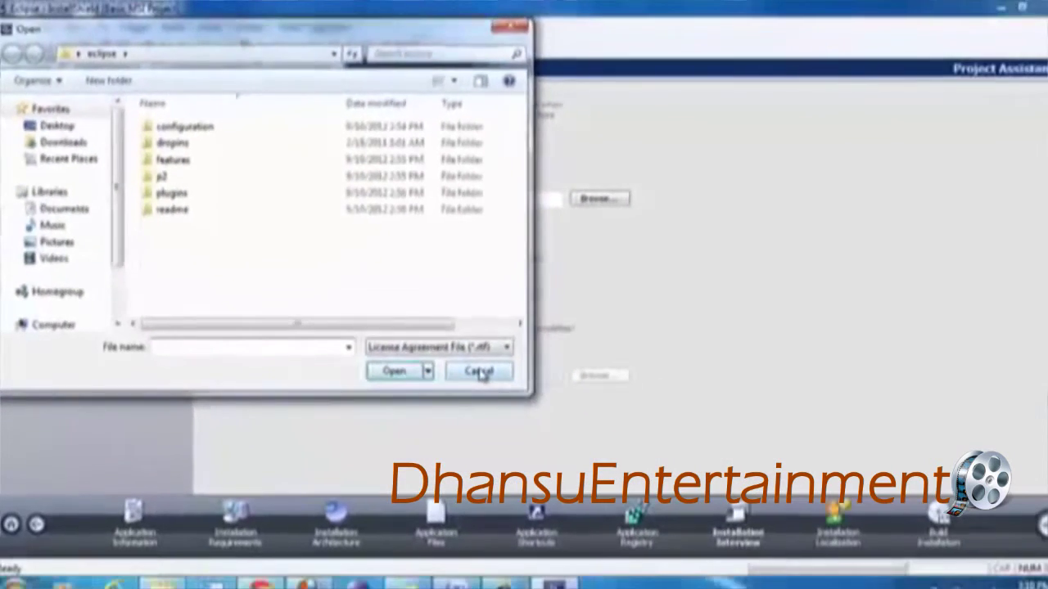
{"action": "left_click", "coordinate": [689, 509]}
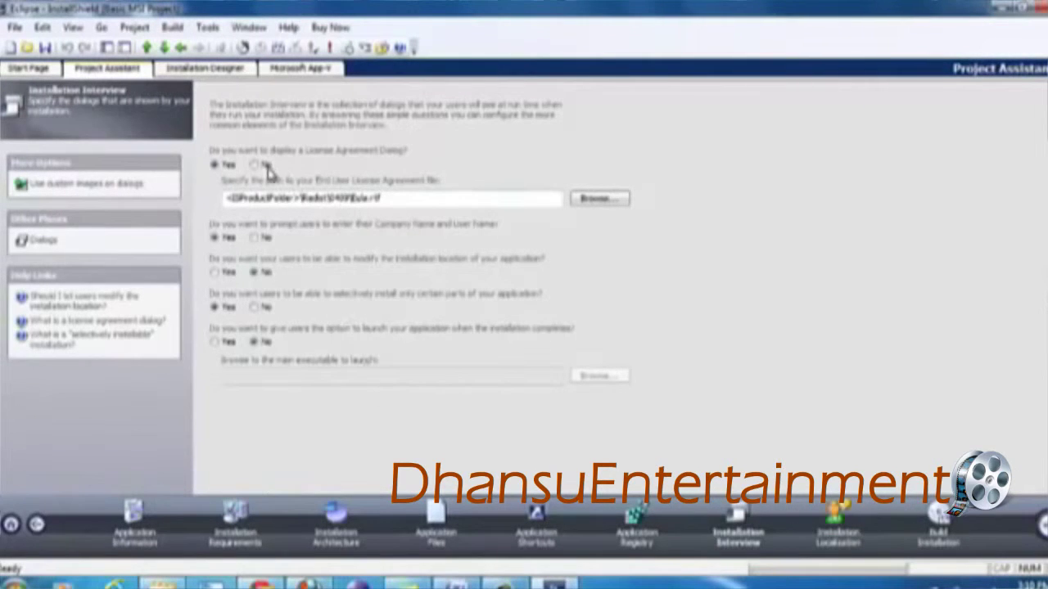
- View the Installation Localization settings and save the project
{"action": "left_click", "coordinate": [838, 532]}
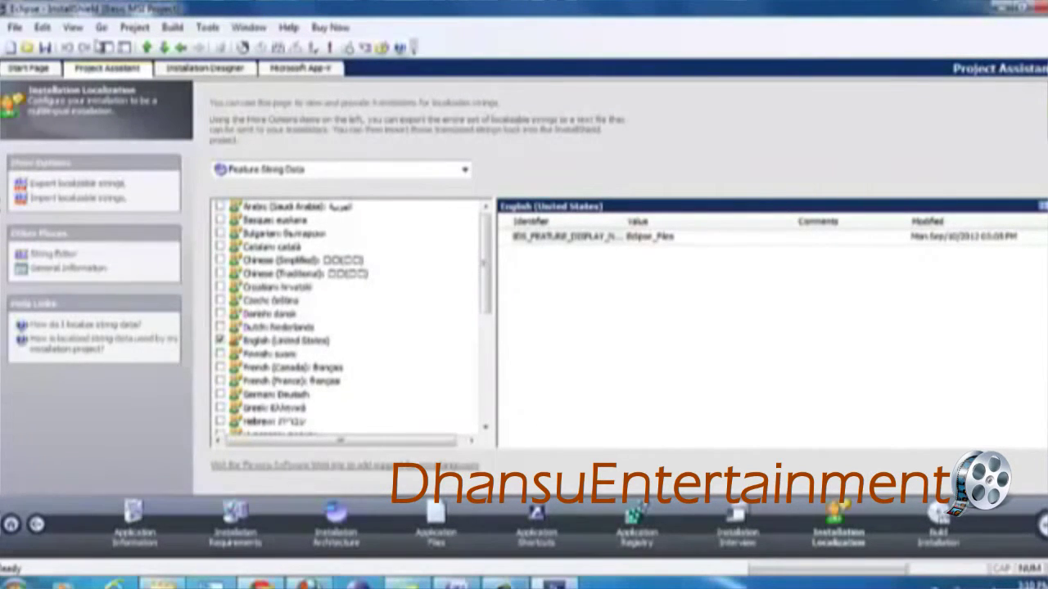
{"action": "left_click", "coordinate": [45, 48]}
- Select Single Executable as the installation image type to build and save the project
{"action": "left_click", "coordinate": [940, 528]}
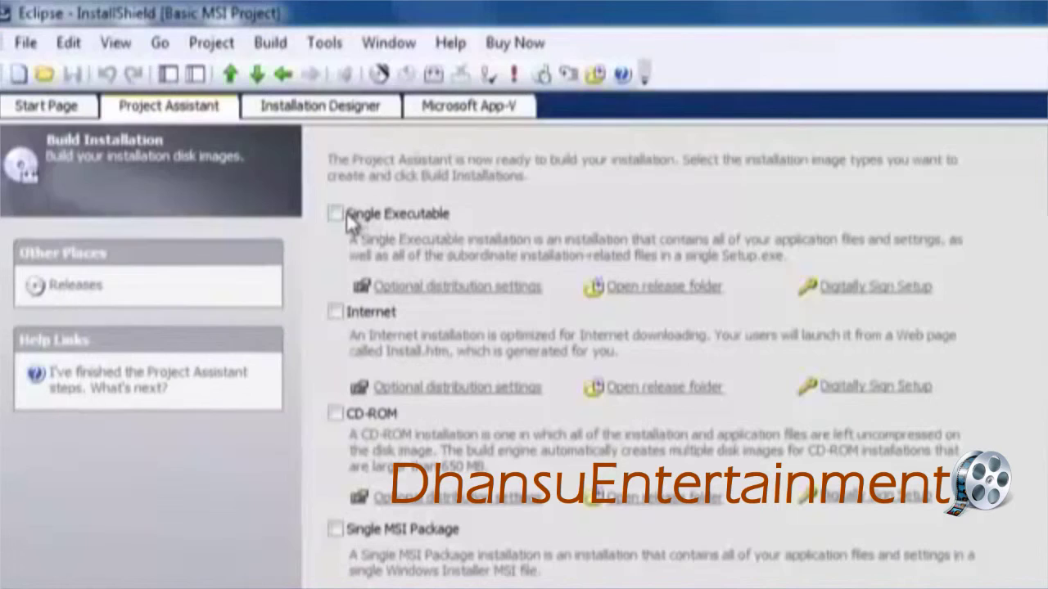
{"action": "left_click", "coordinate": [336, 215]}
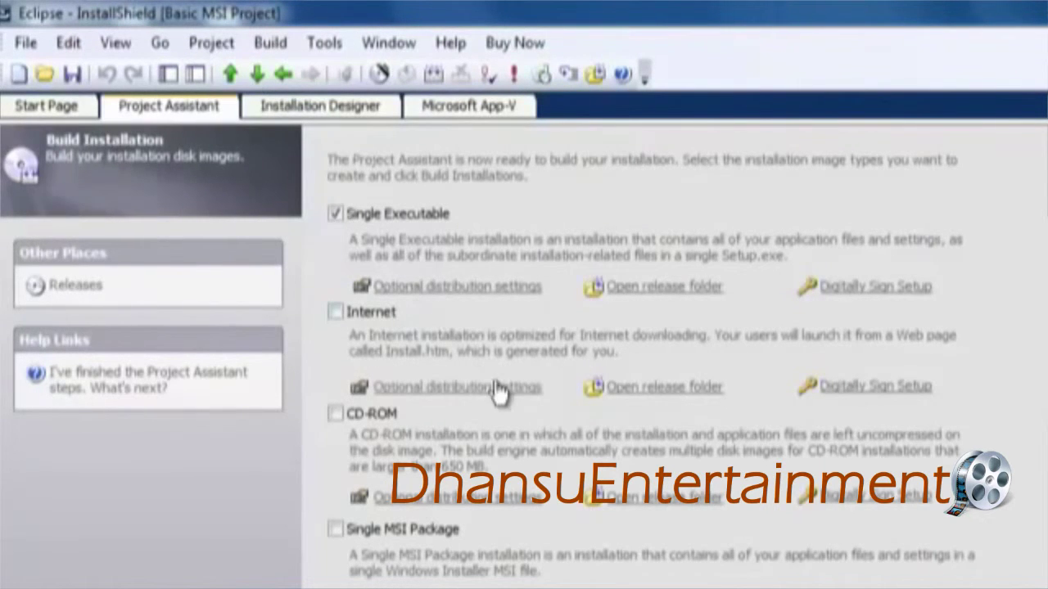
{"action": "left_click", "coordinate": [74, 75]}
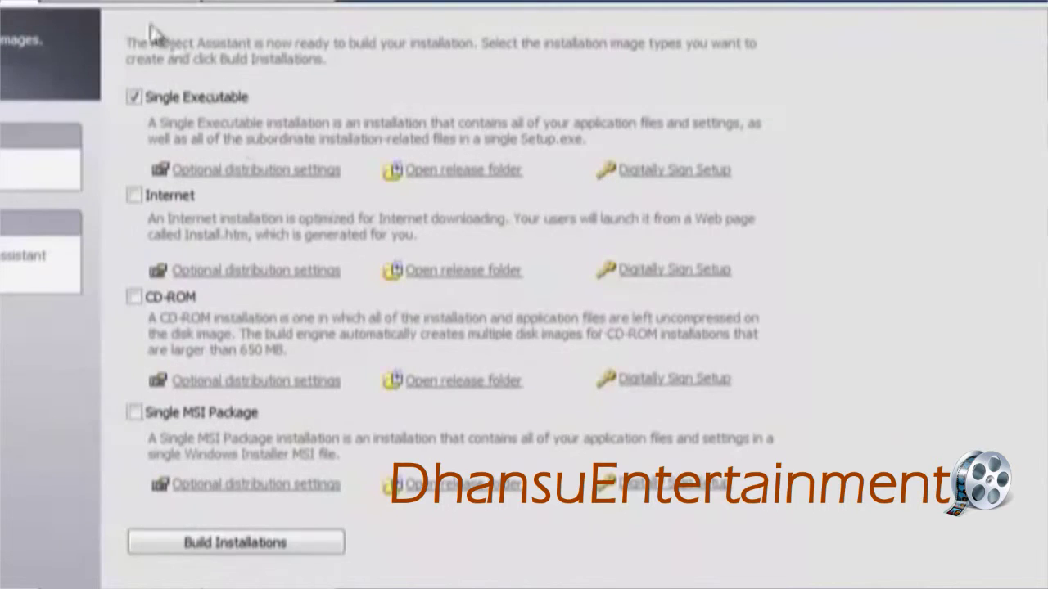
- Look through the Organization, Application Data and System Configuration views in the Installation Designer
{"action": "left_click", "coordinate": [122, 5]}
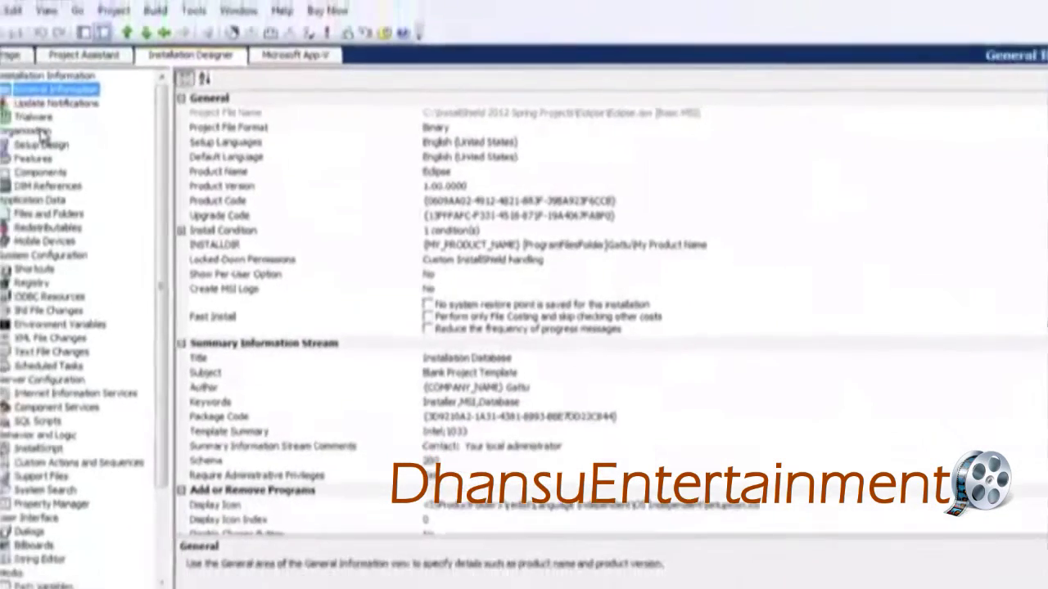
{"action": "left_click", "coordinate": [71, 140]}
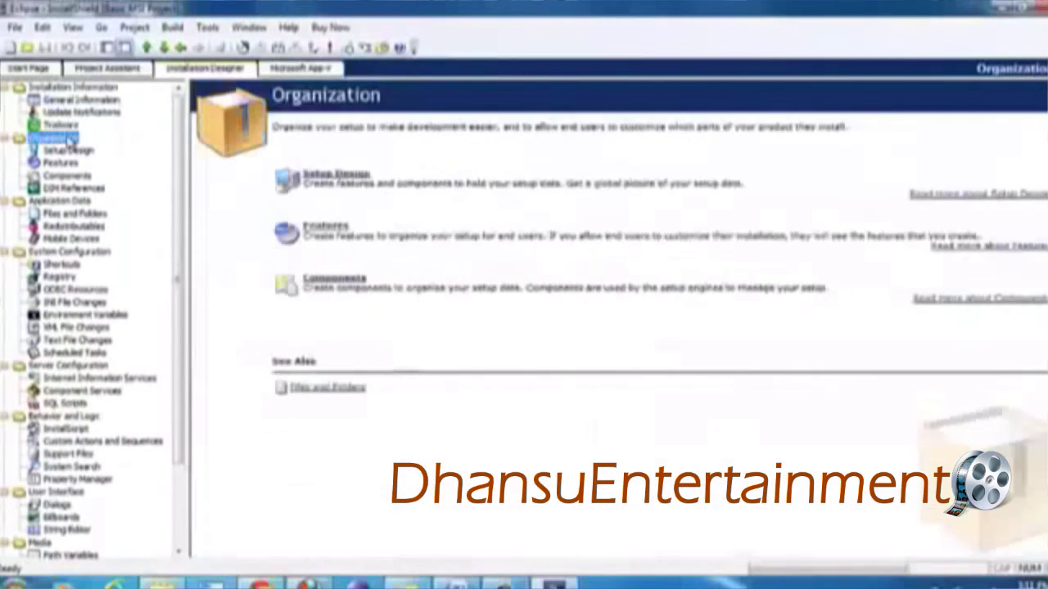
{"action": "left_click", "coordinate": [78, 200]}
{"action": "left_click", "coordinate": [72, 252]}
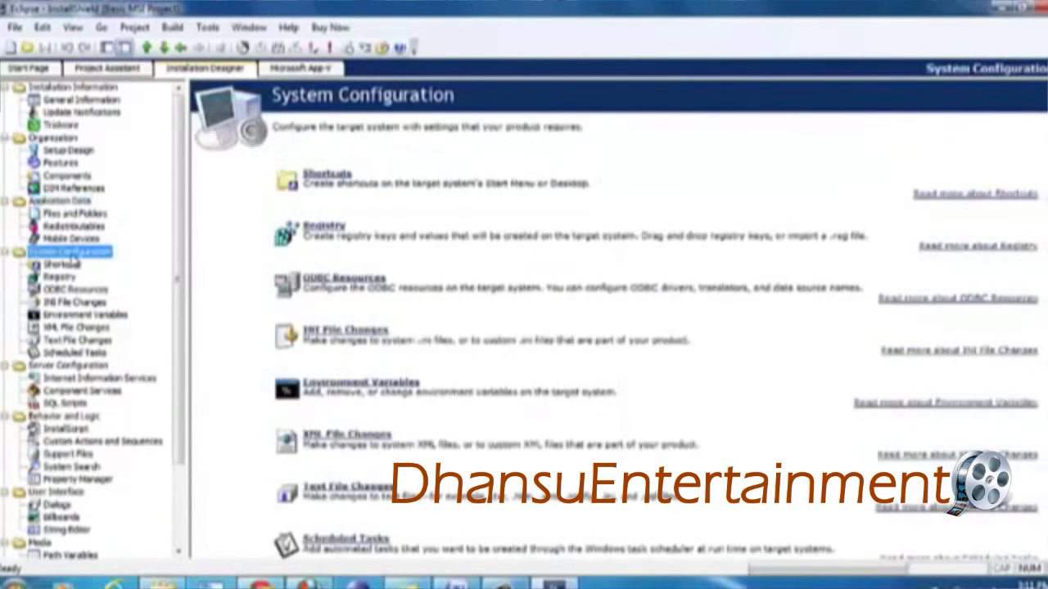
- Review the project's shortcuts in the Shortcuts view and inspect the Desktop folder
{"action": "left_click", "coordinate": [65, 266]}
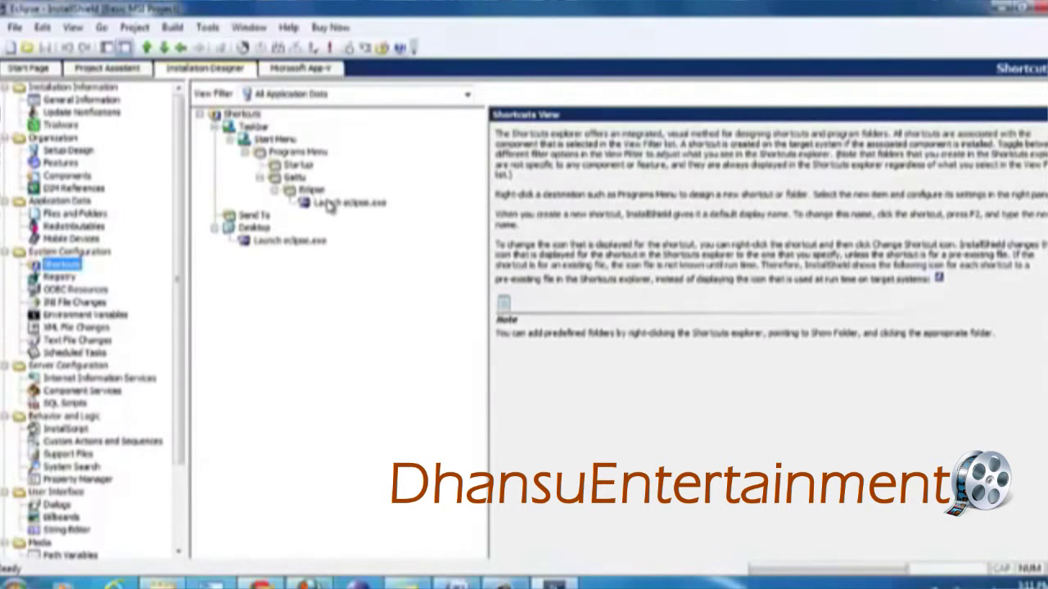
{"action": "left_click", "coordinate": [256, 229]}
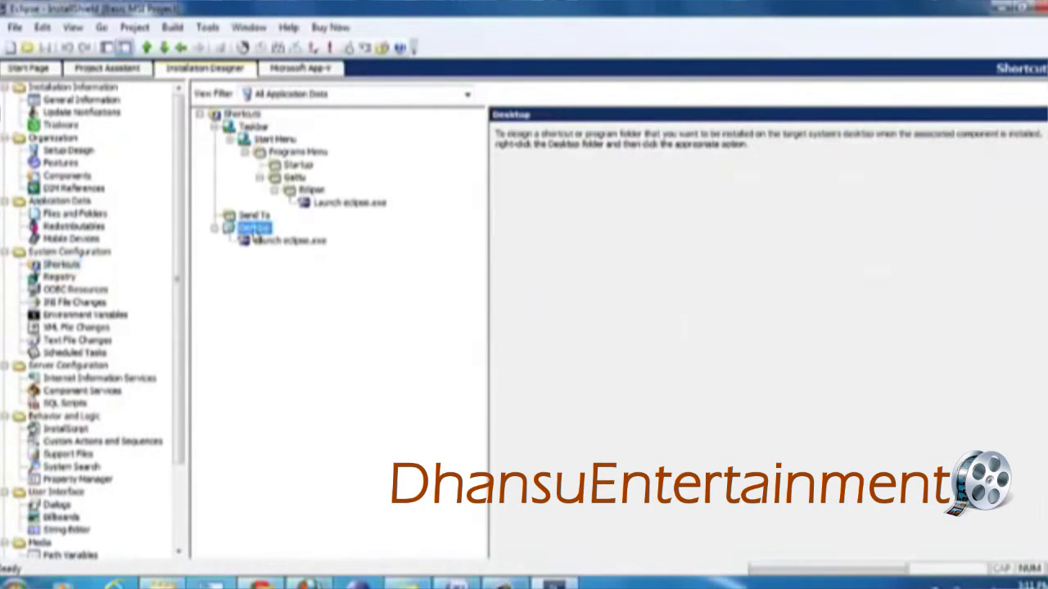
- In the Dialogs view, examine the PatchWelcome dialog's information, its Behavior settings and its English (United States) layout
{"action": "scroll", "coordinate": [182, 377], "scroll_direction": "down", "scroll_amount": 3}
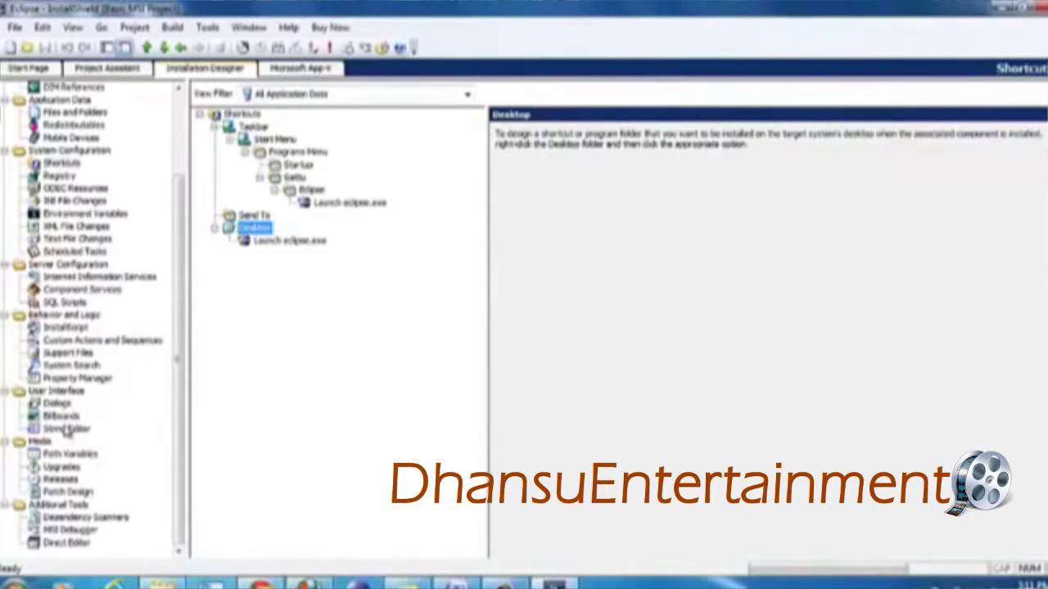
{"action": "left_click", "coordinate": [59, 404]}
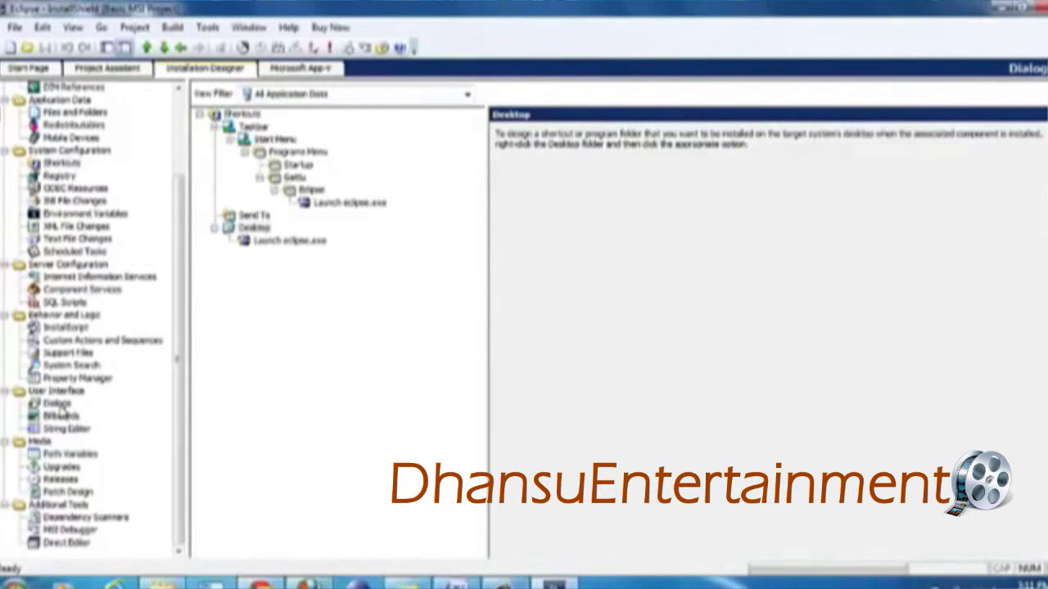
{"action": "left_click", "coordinate": [57, 403]}
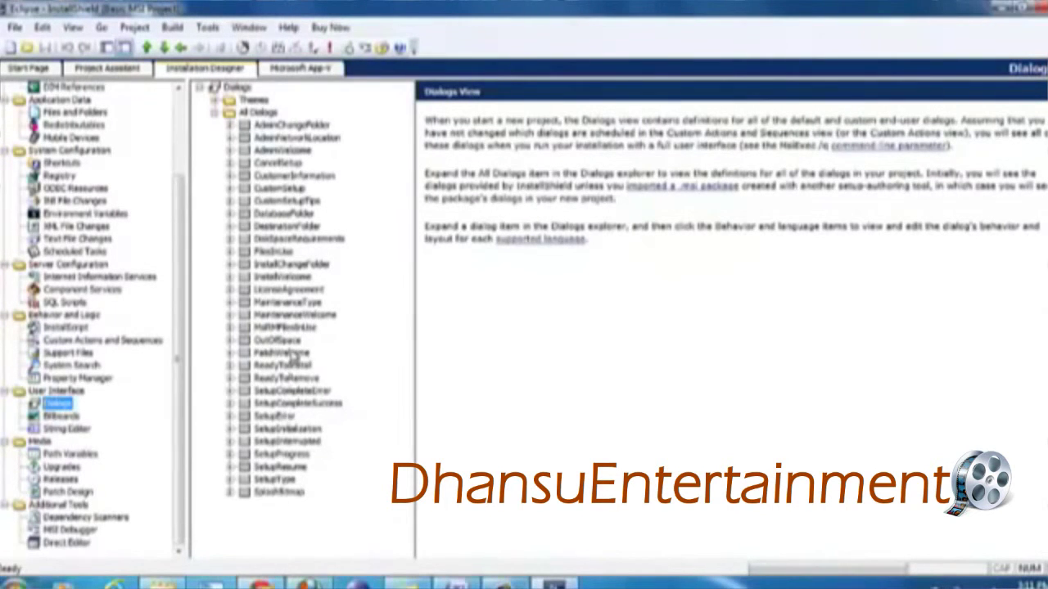
{"action": "left_click", "coordinate": [291, 353]}
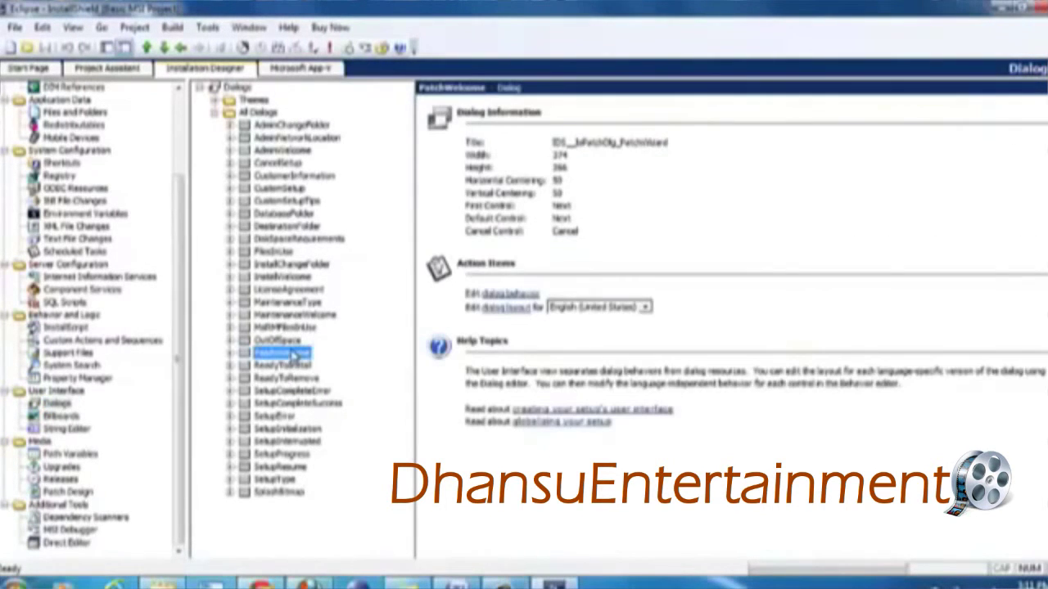
{"action": "left_click", "coordinate": [231, 353]}
{"action": "left_click", "coordinate": [275, 366]}
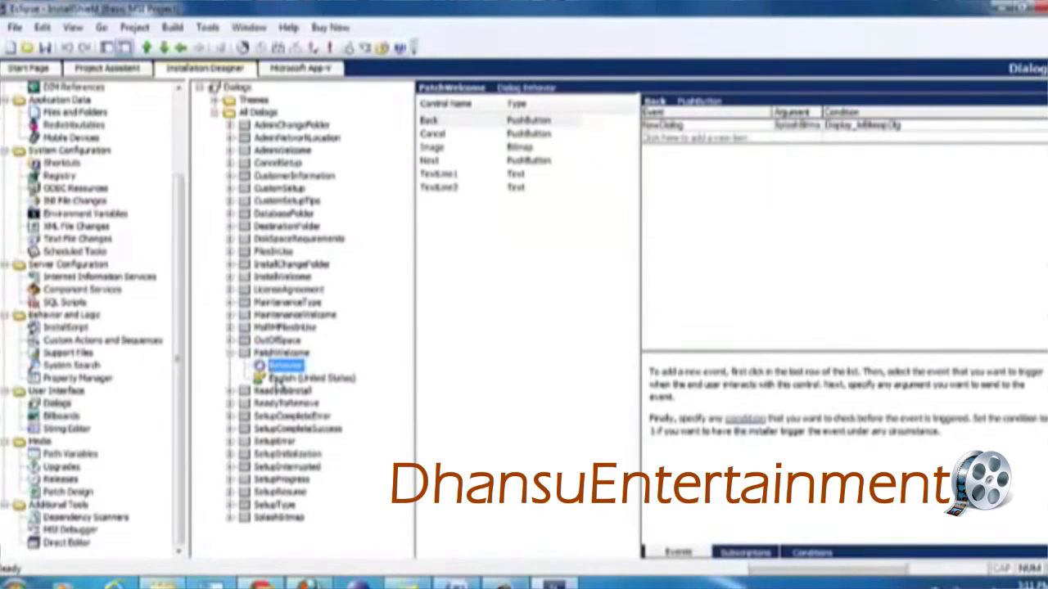
{"action": "left_click", "coordinate": [283, 378]}
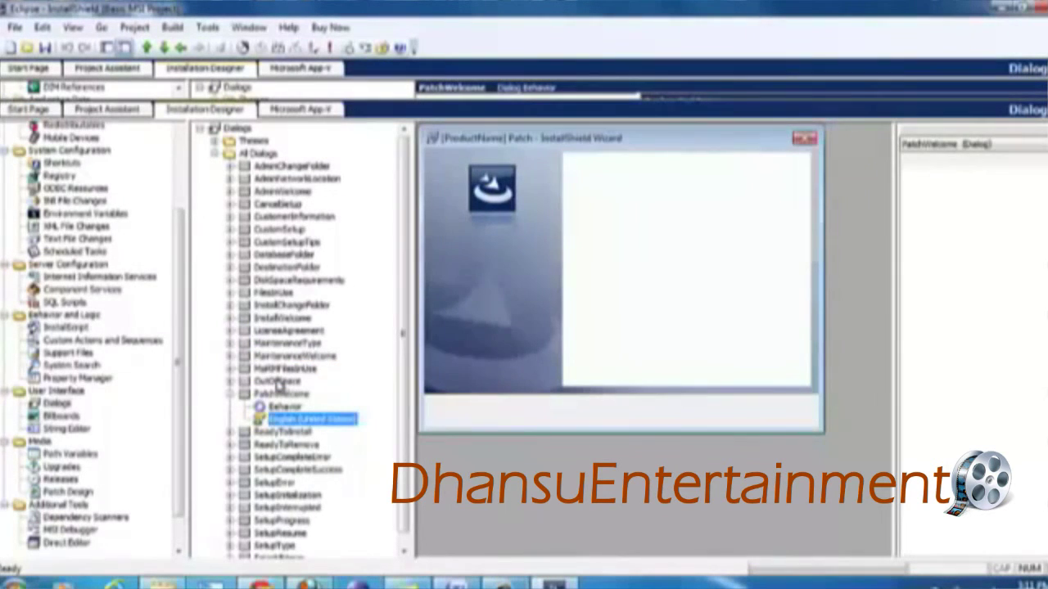